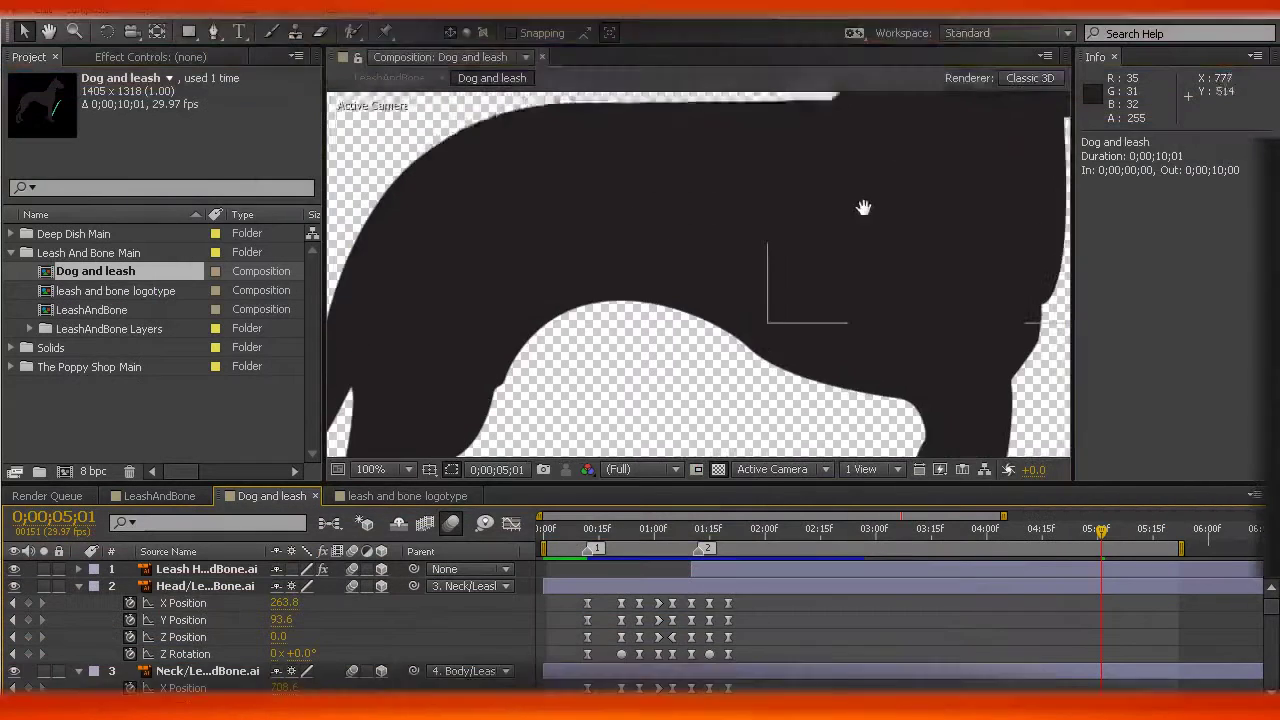
Move to frame 0;00;00;12 and zoom the viewer to 200% on the neck-body joint
{"action": "scroll", "coordinate": [565, 318], "scroll_direction": "up", "scroll_amount": 4}
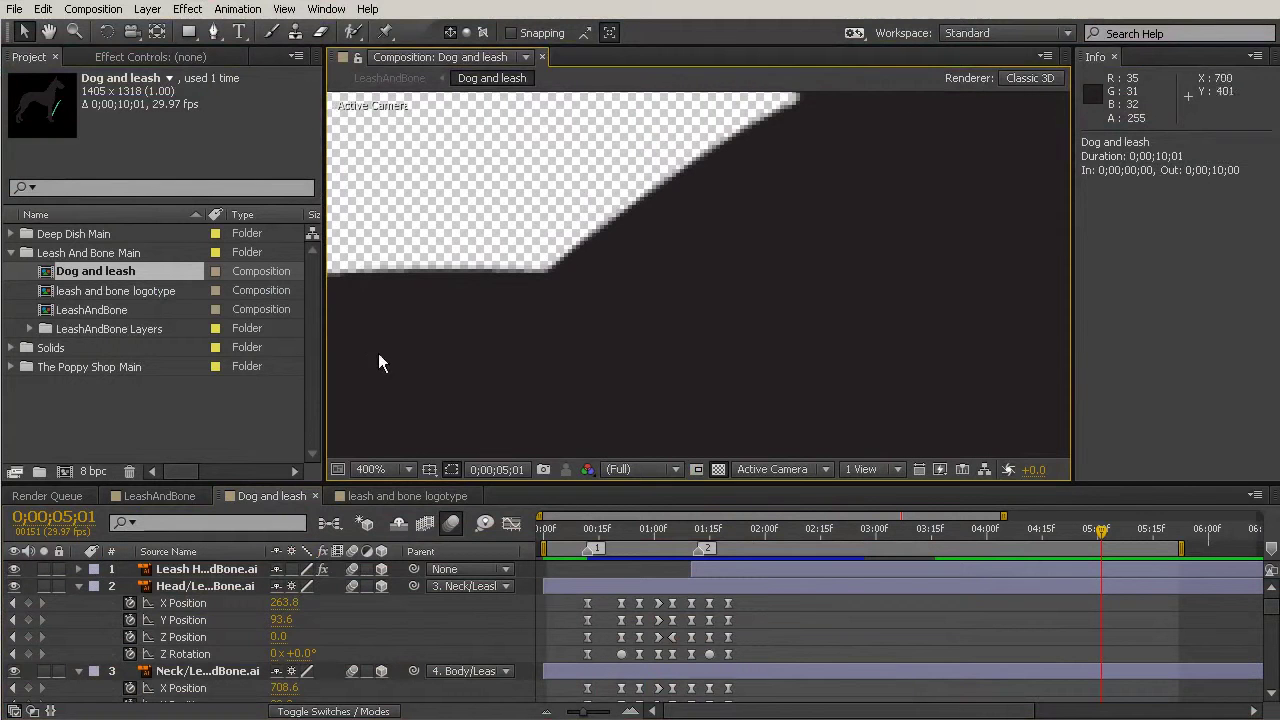
{"action": "scroll", "coordinate": [618, 290], "scroll_direction": "down", "scroll_amount": 4}
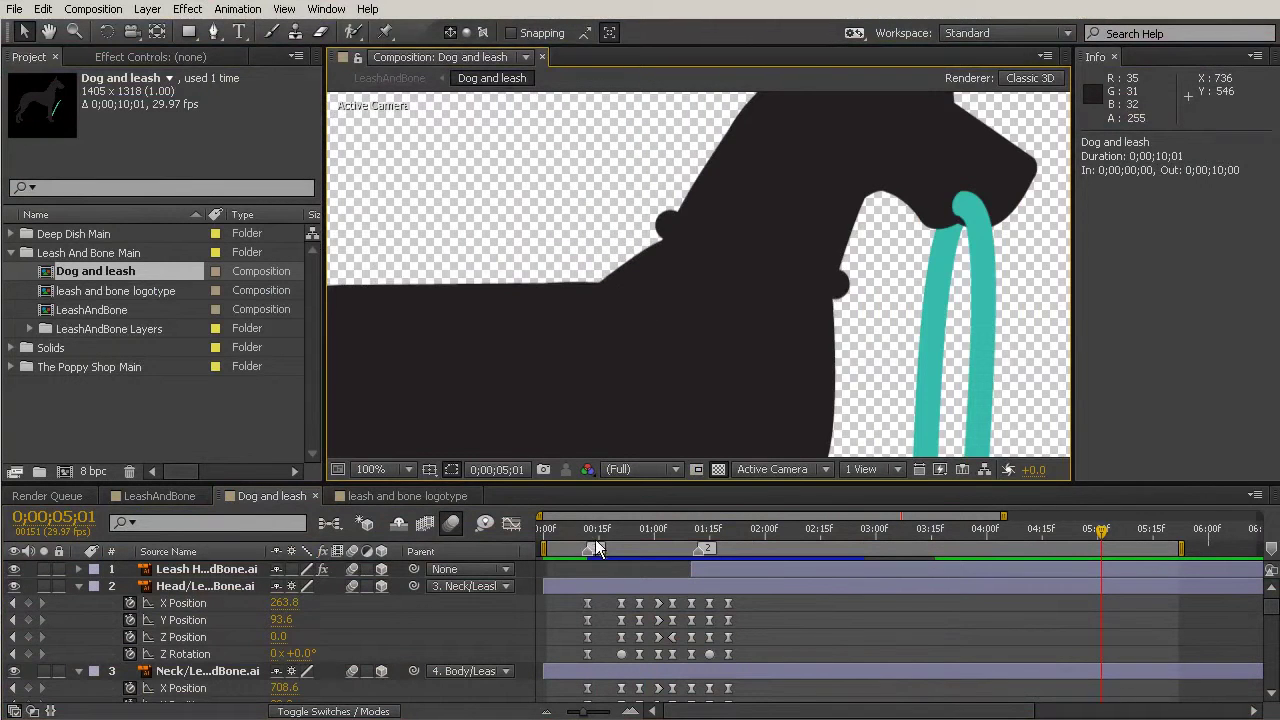
{"action": "left_click_drag", "start_coordinate": [572, 533], "coordinate": [588, 530]}
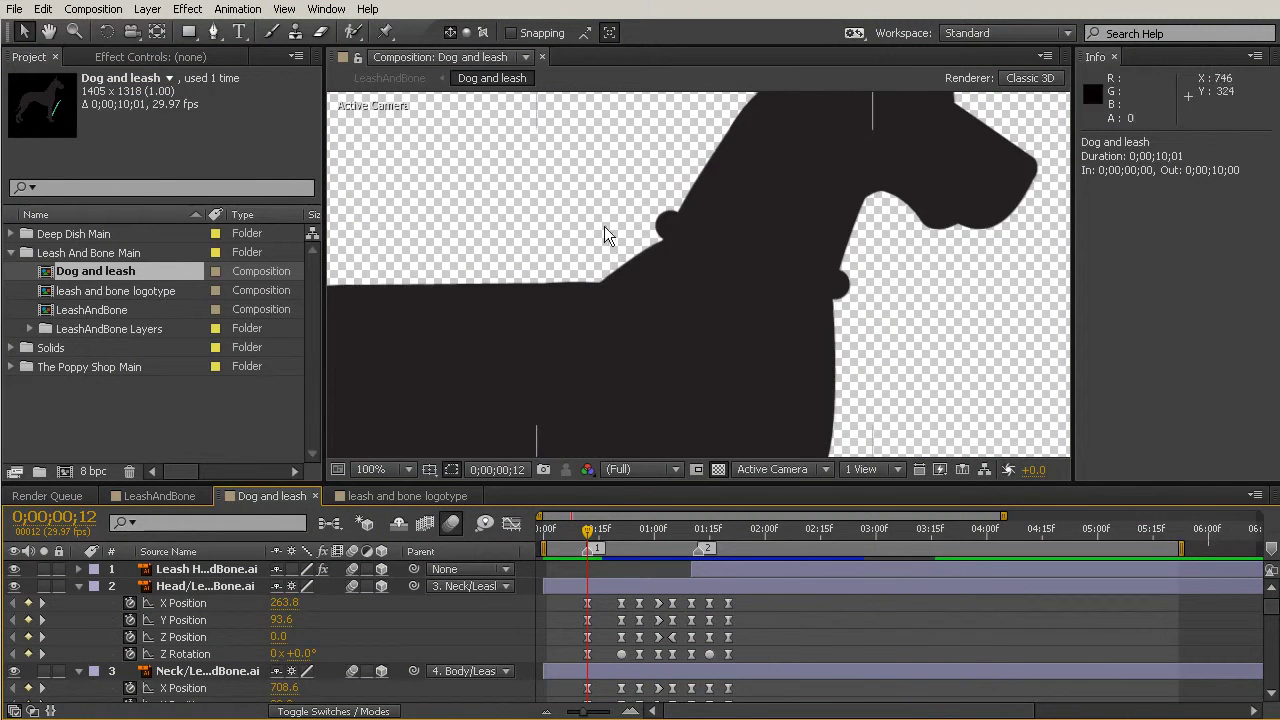
{"action": "scroll", "coordinate": [612, 318], "scroll_direction": "up", "scroll_amount": 2}
{"action": "left_click_drag", "start_coordinate": [612, 313], "coordinate": [790, 310]}
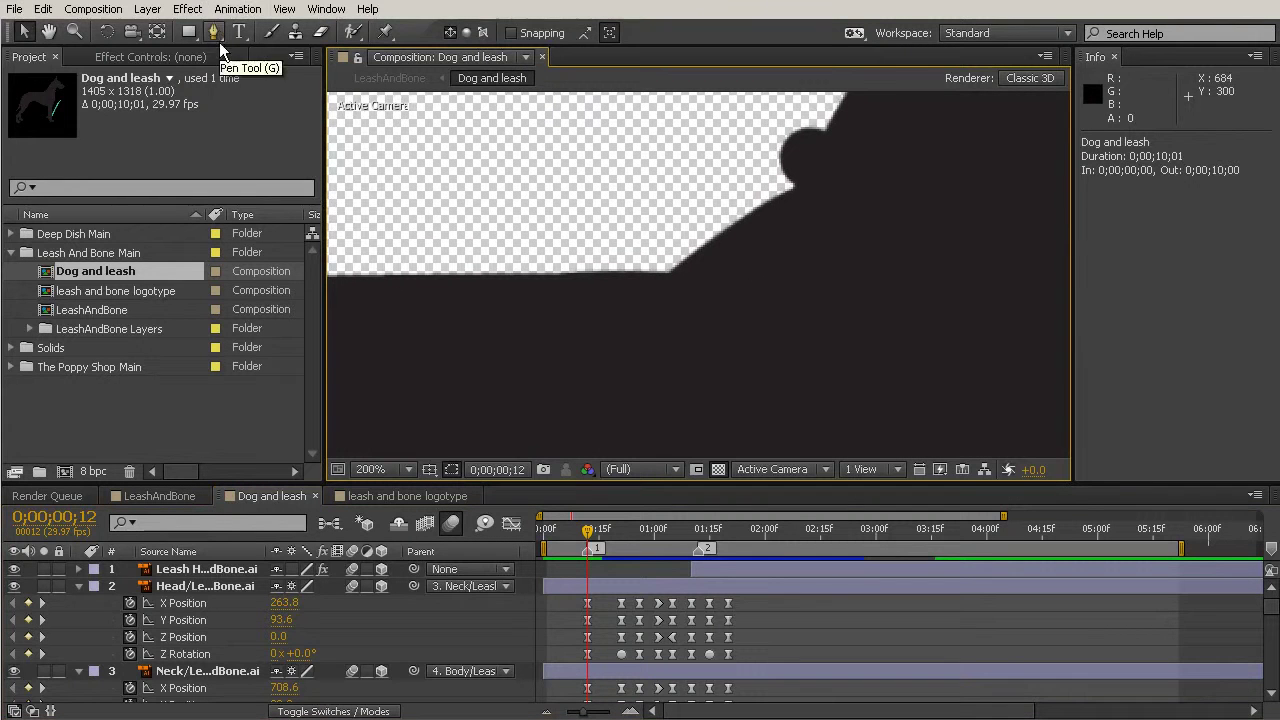
Collapse the Head, Neck and Tail layers' properties
{"action": "left_click", "coordinate": [79, 586]}
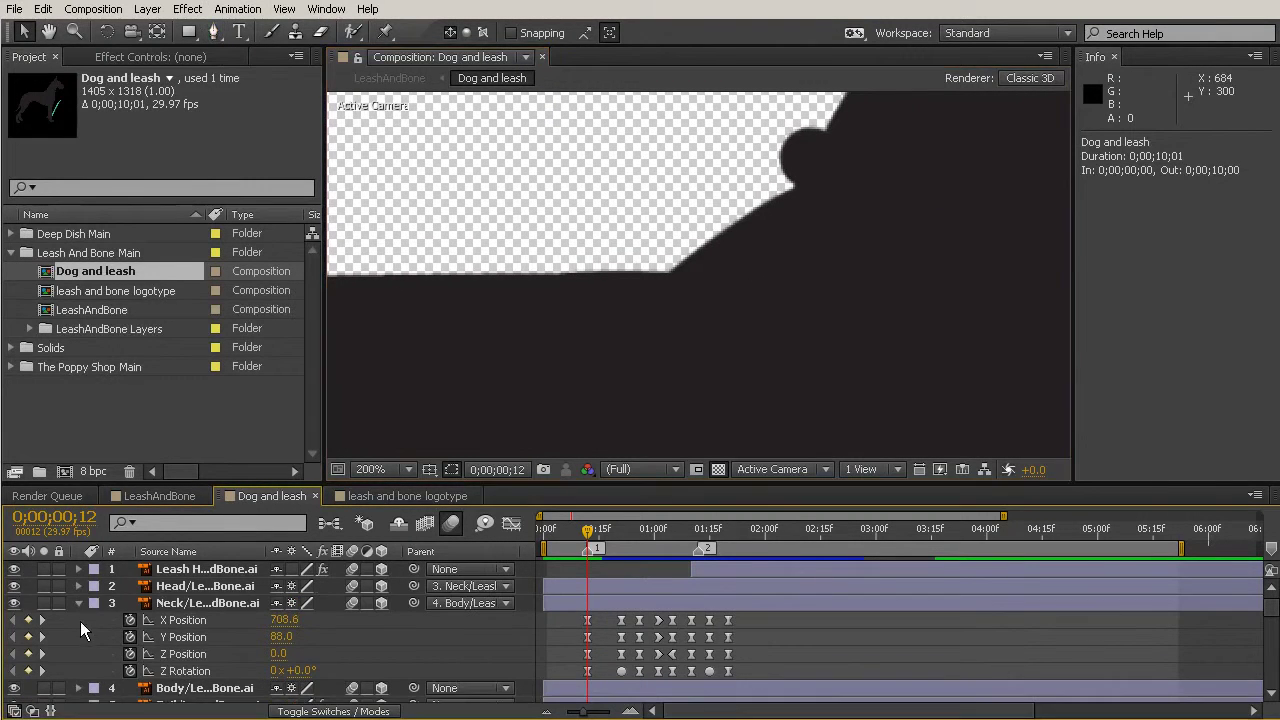
{"action": "left_click", "coordinate": [78, 605]}
{"action": "left_click", "coordinate": [80, 637]}
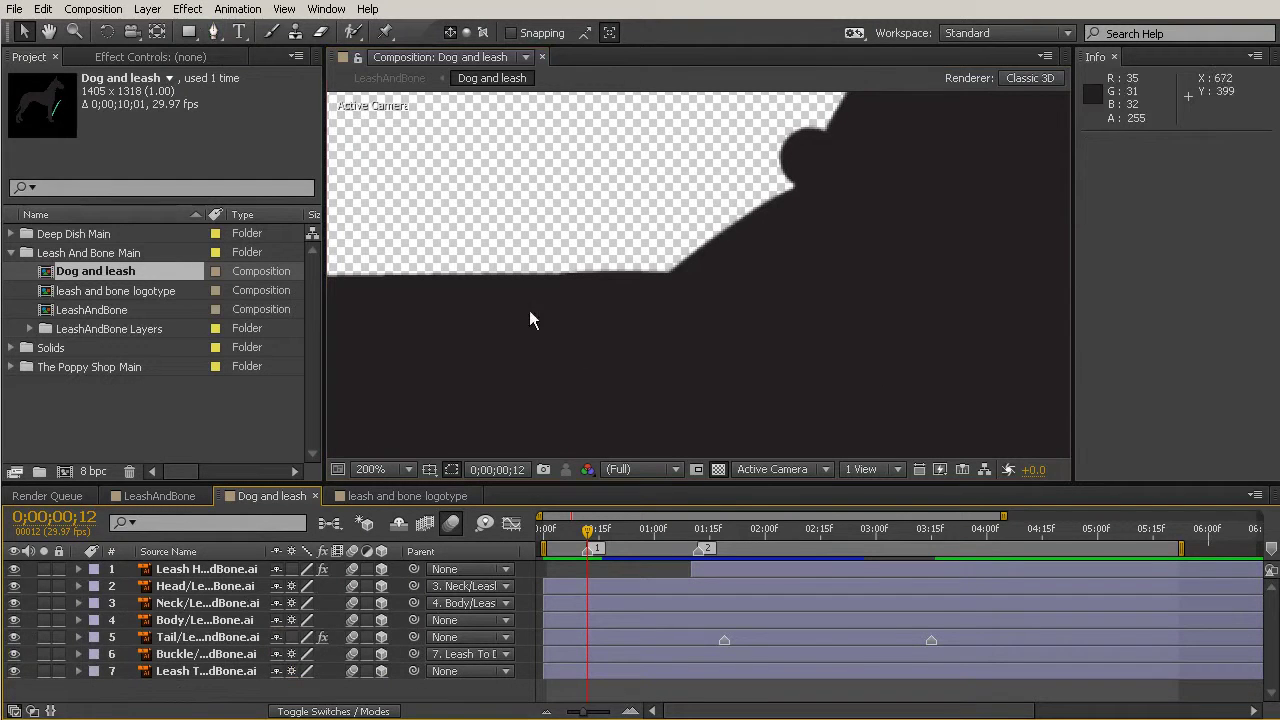
Pen-draw a closed six-point curved shape around the neck joint, preview it, and set stroke to 0 px
{"action": "left_click", "coordinate": [213, 32]}
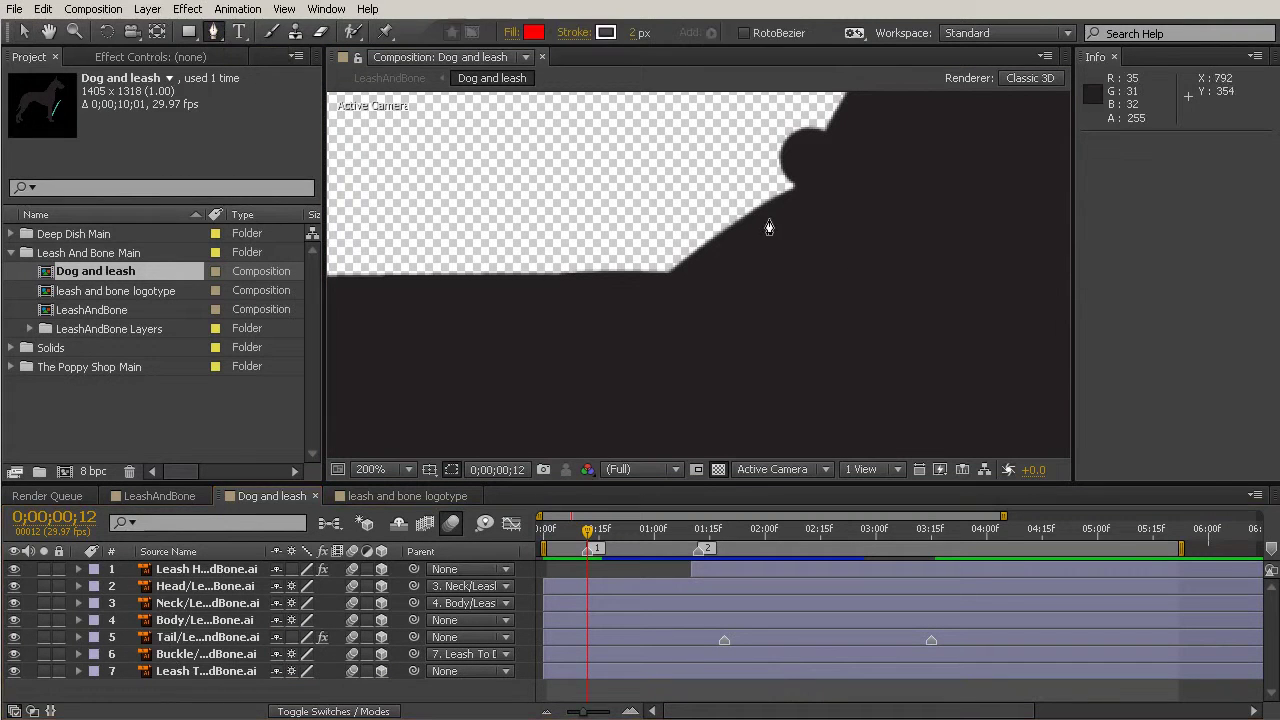
{"action": "left_click", "coordinate": [729, 231]}
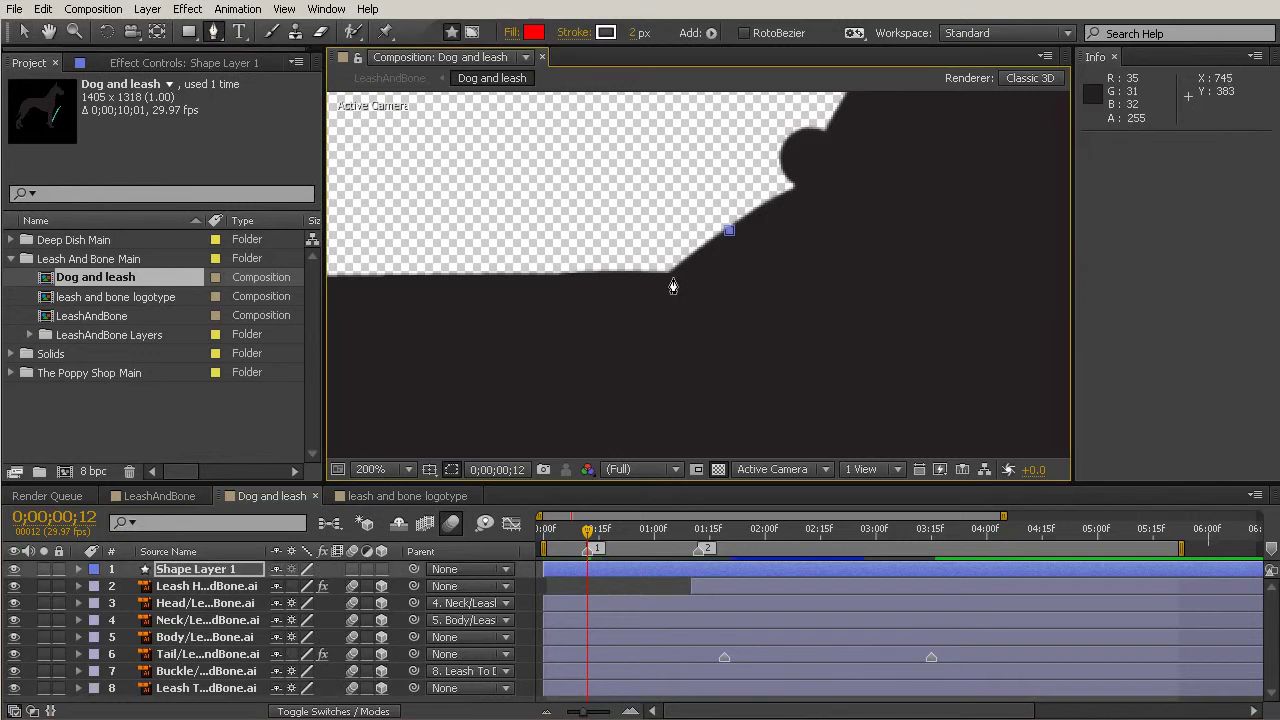
{"action": "mouse_move", "coordinate": [667, 278]}
{"action": "left_mouse_down"}
{"action": "mouse_move", "coordinate": [652, 293]}
{"action": "mouse_move", "coordinate": [665, 279]}
{"action": "left_mouse_up"}
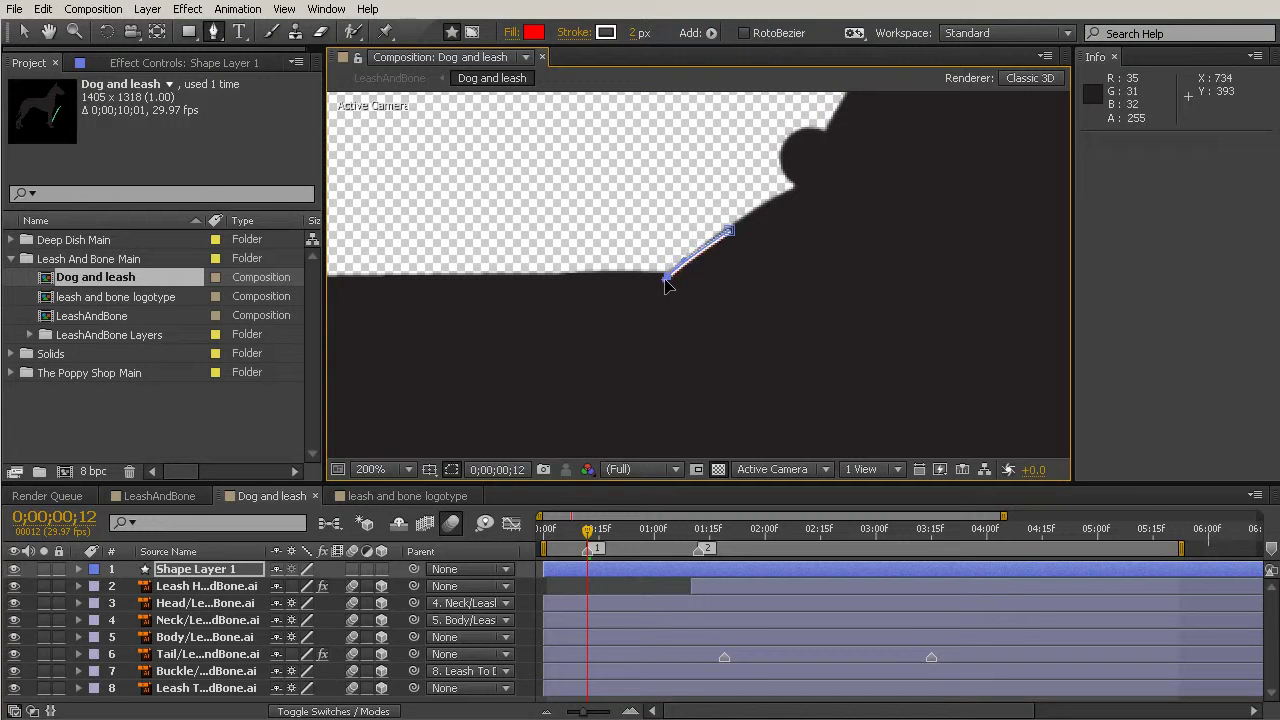
{"action": "left_click_drag", "start_coordinate": [569, 277], "coordinate": [524, 282]}
{"action": "left_click_drag", "start_coordinate": [453, 337], "coordinate": [460, 352]}
{"action": "left_click_drag", "start_coordinate": [705, 365], "coordinate": [784, 372]}
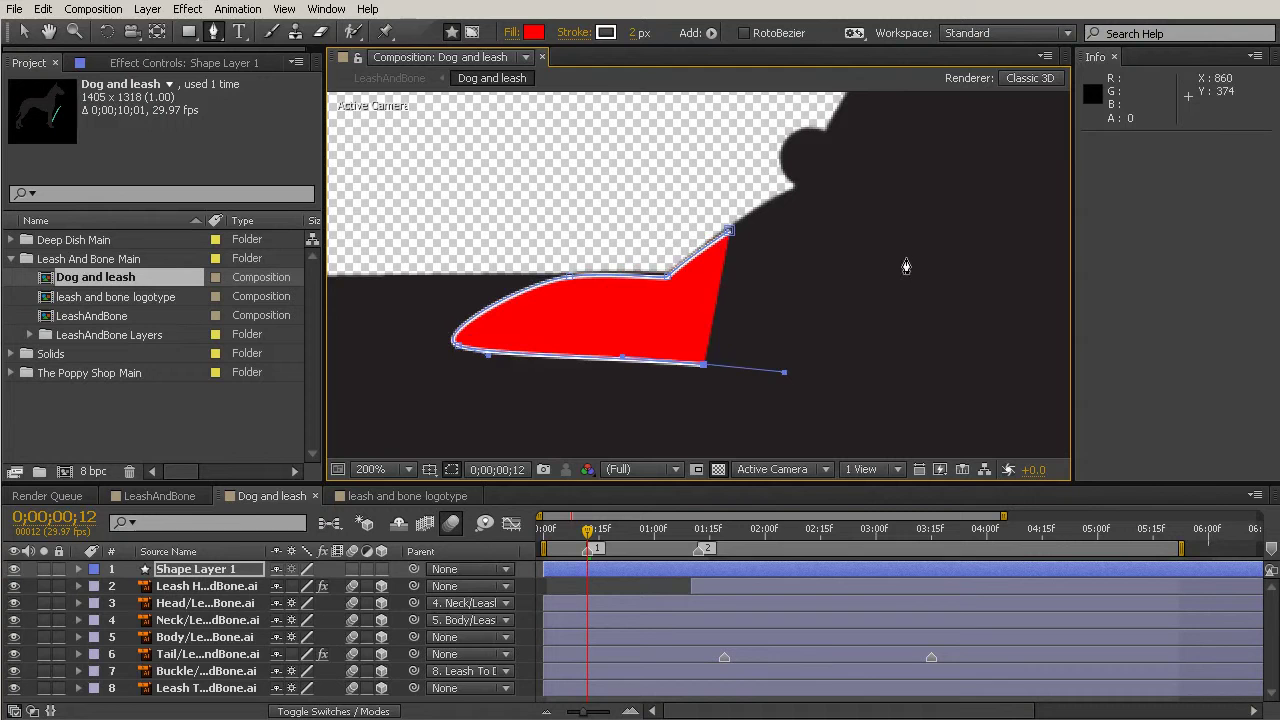
{"action": "left_click_drag", "start_coordinate": [904, 258], "coordinate": [919, 270]}
{"action": "mouse_move", "coordinate": [728, 238]}
{"action": "left_mouse_down"}
{"action": "mouse_move", "coordinate": [675, 266]}
{"action": "mouse_move", "coordinate": [712, 250]}
{"action": "mouse_move", "coordinate": [742, 258]}
{"action": "mouse_move", "coordinate": [739, 231]}
{"action": "mouse_move", "coordinate": [726, 233]}
{"action": "left_mouse_up"}
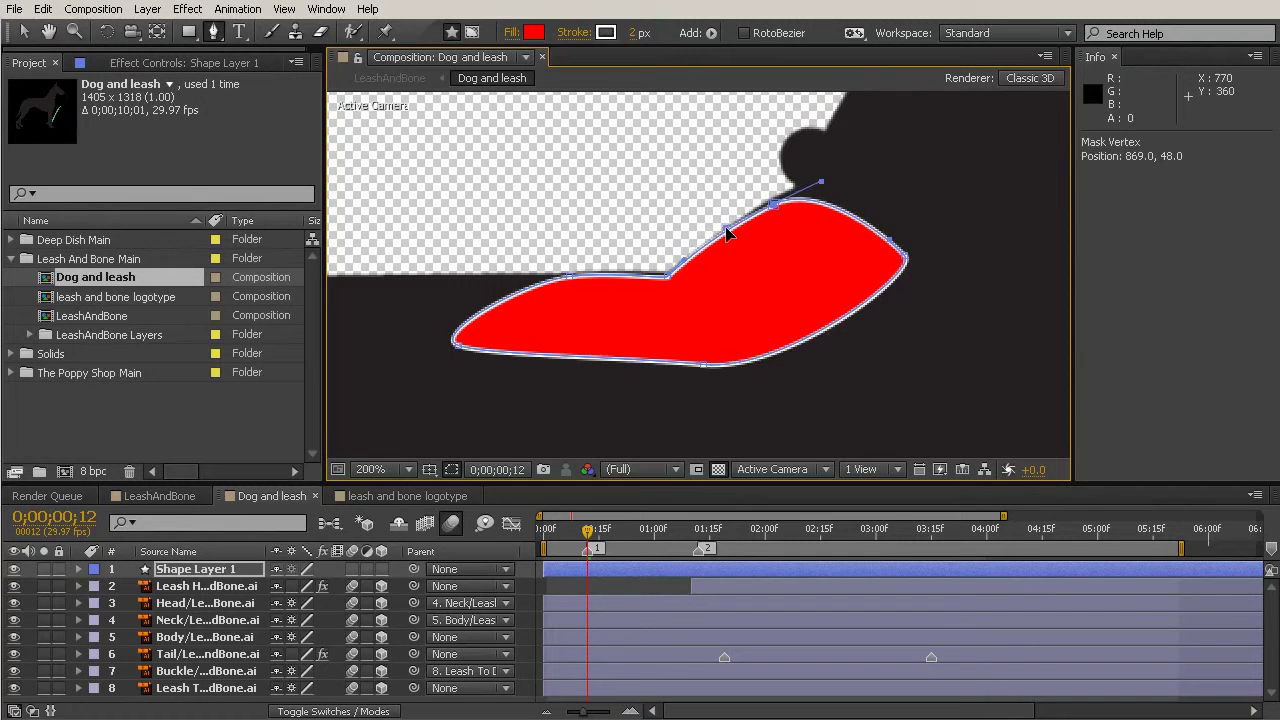
{"action": "key", "text": "space"}
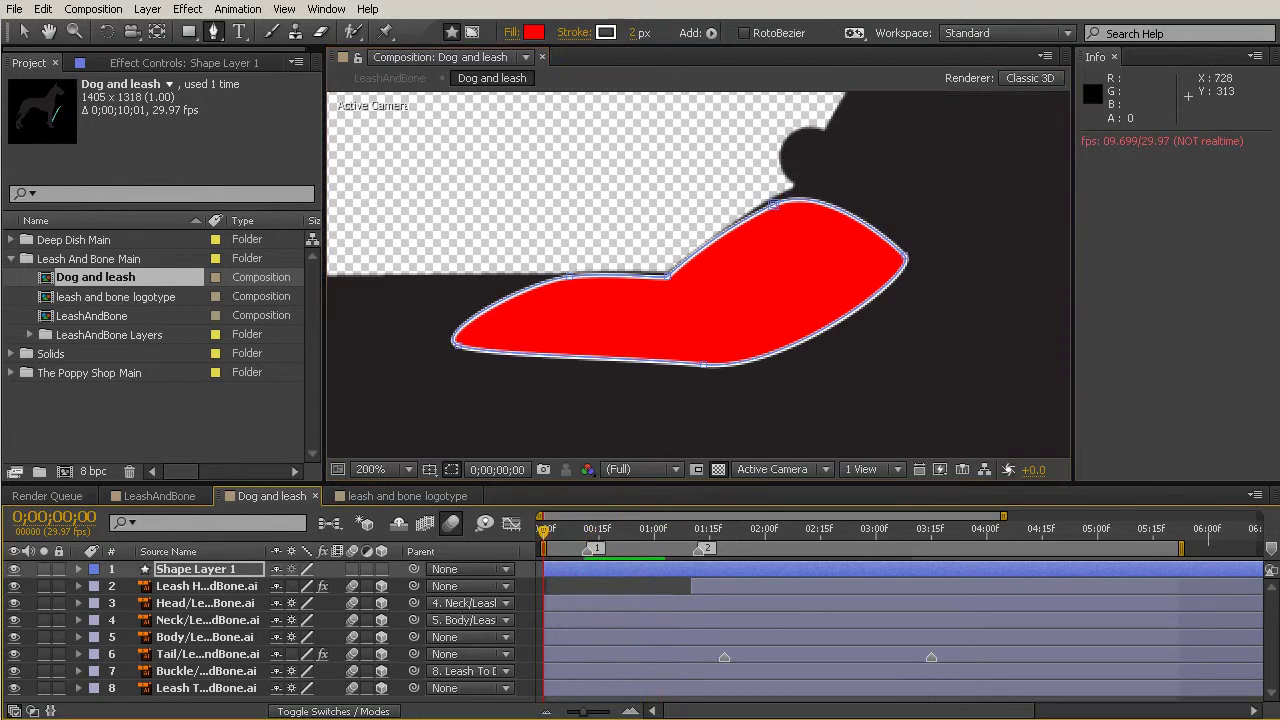
{"action": "left_click_drag", "start_coordinate": [634, 33], "coordinate": [628, 33]}
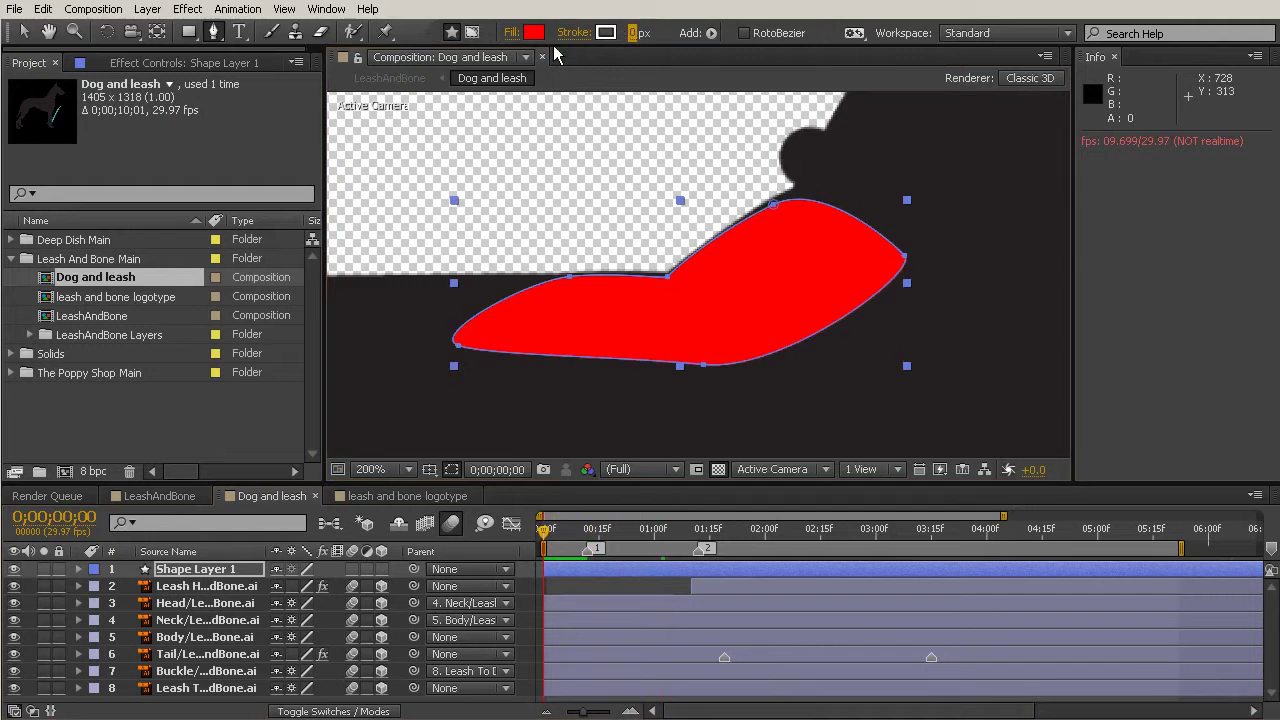
Fill the shape with the dog's dark colour 231F20 using the eyedropper
{"action": "left_click", "coordinate": [533, 33]}
{"action": "left_click", "coordinate": [806, 333]}
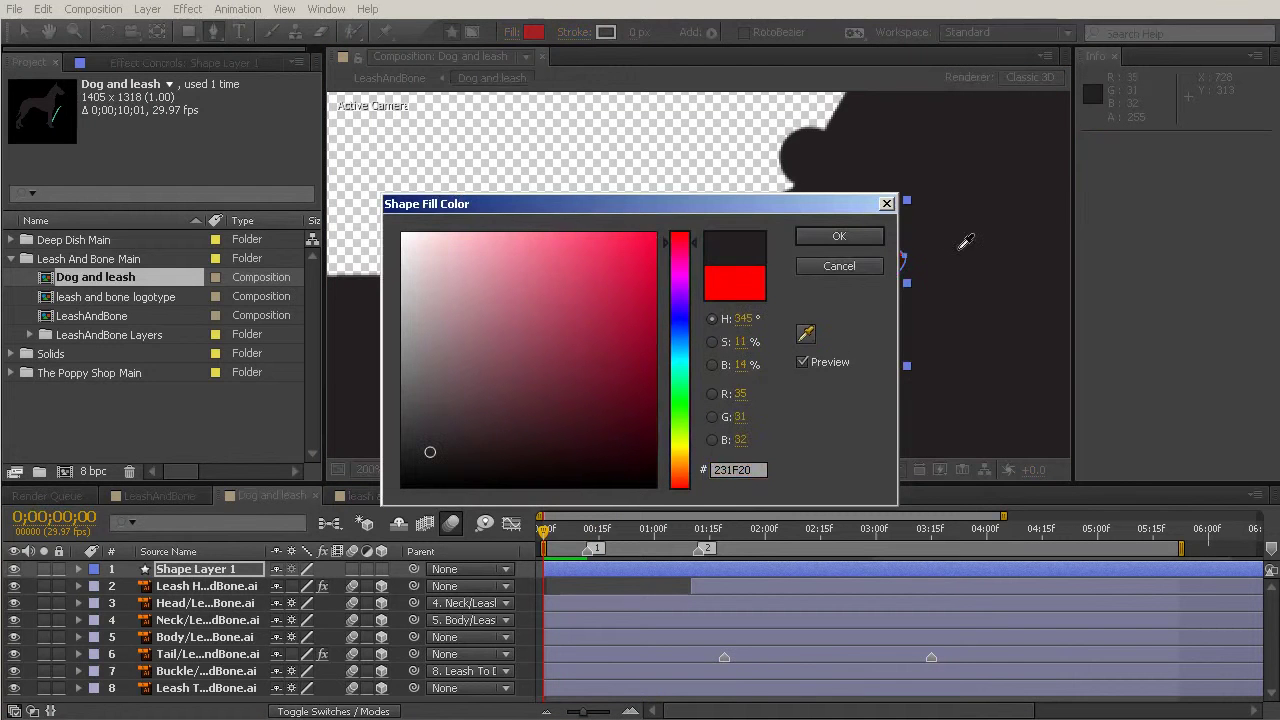
{"action": "left_click", "coordinate": [997, 228]}
{"action": "left_click", "coordinate": [866, 236]}
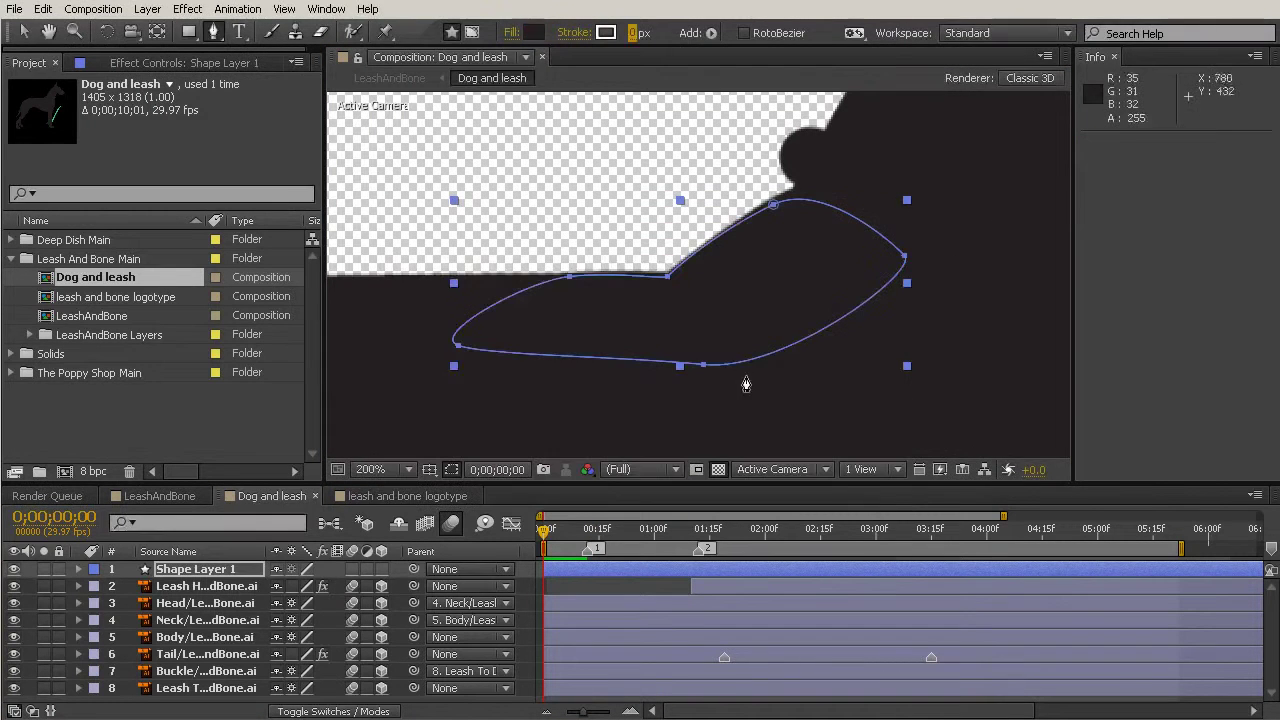
Drag the path's corner, top and left vertices to follow the neck and back outline
{"action": "scroll", "coordinate": [656, 298], "scroll_direction": "up", "scroll_amount": 1}
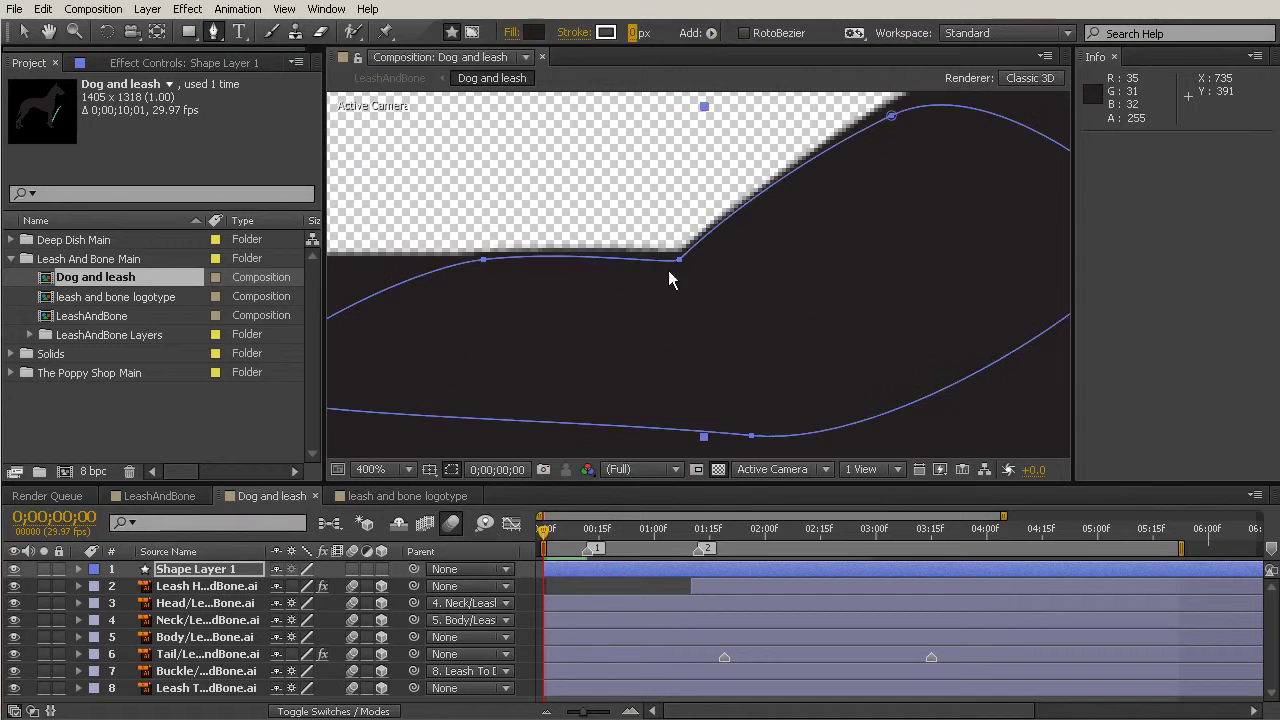
{"action": "key", "text": "v"}
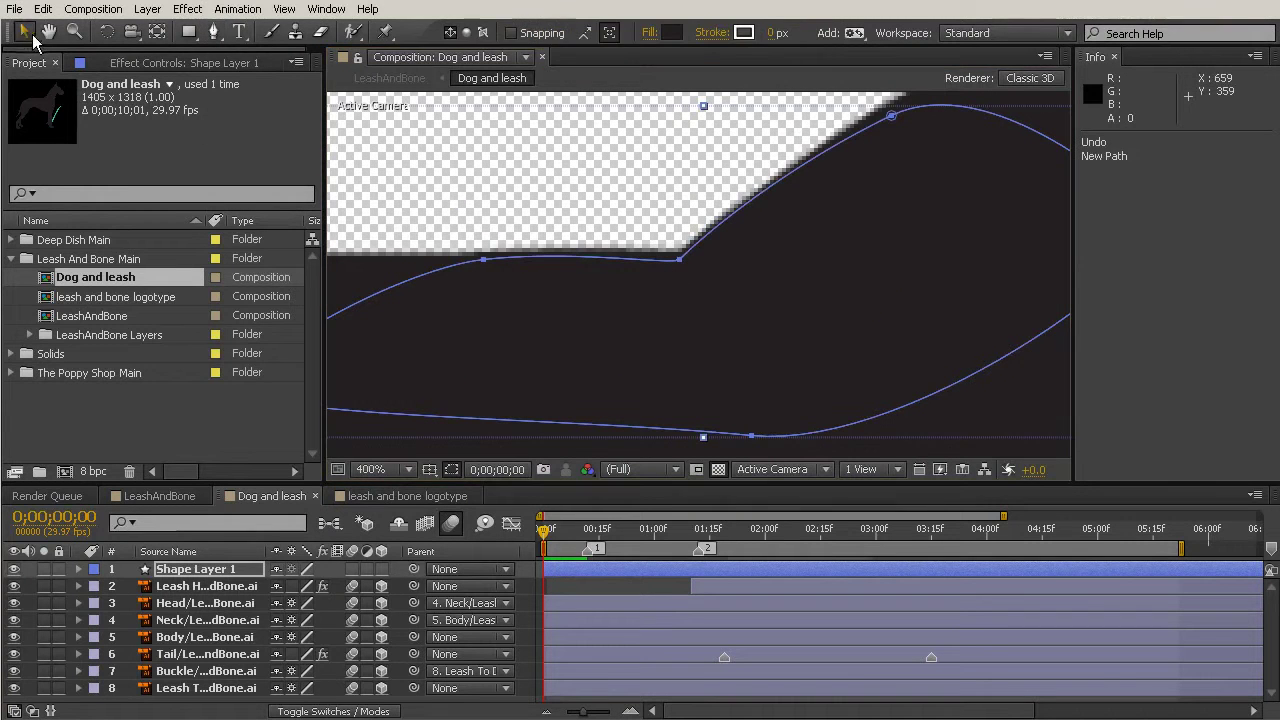
{"action": "left_click", "coordinate": [680, 262]}
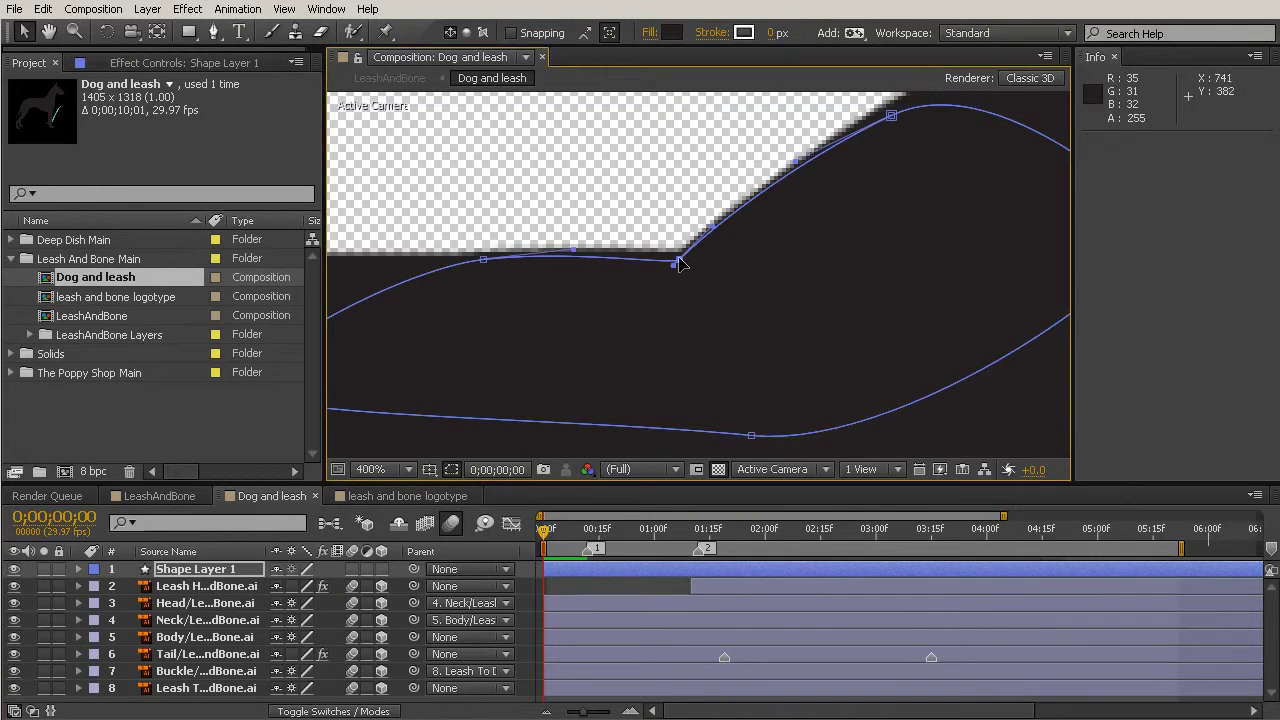
{"action": "left_click_drag", "start_coordinate": [680, 260], "coordinate": [681, 258]}
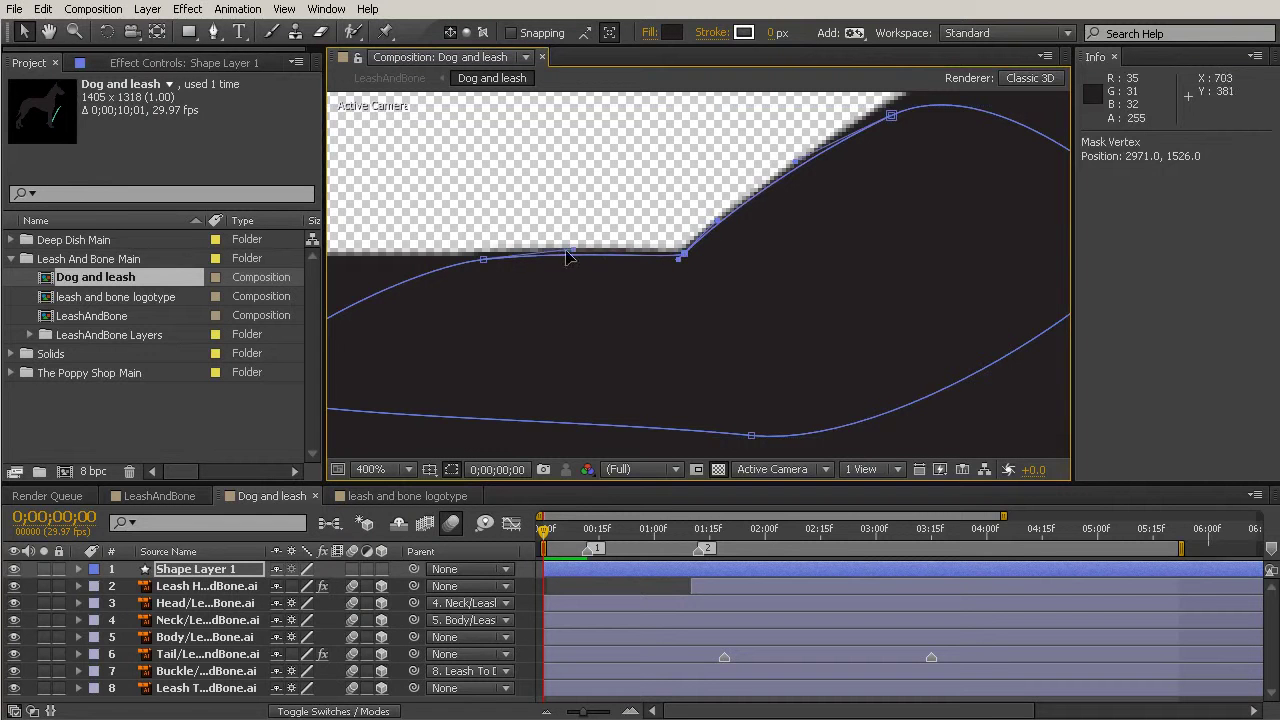
{"action": "left_click_drag", "start_coordinate": [576, 254], "coordinate": [589, 254]}
{"action": "left_click_drag", "start_coordinate": [480, 261], "coordinate": [466, 263]}
{"action": "scroll", "coordinate": [737, 235], "scroll_direction": "down", "scroll_amount": 2}
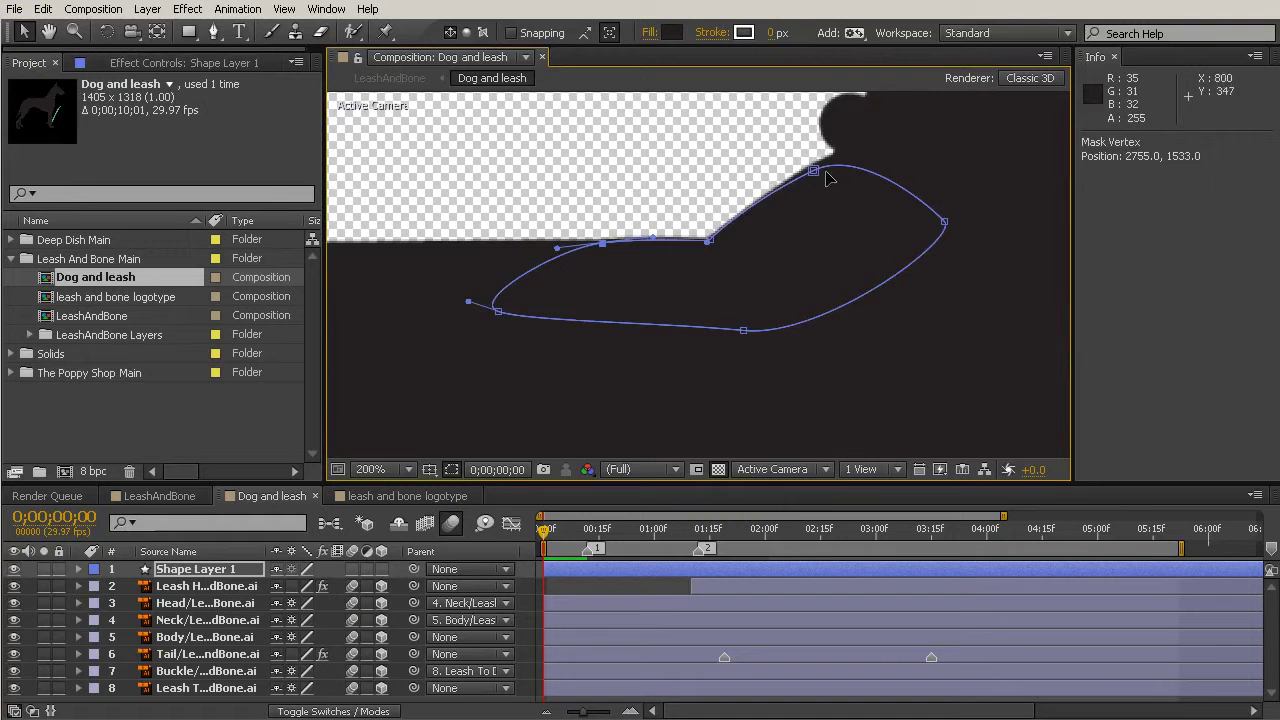
{"action": "mouse_move", "coordinate": [817, 170]}
{"action": "left_mouse_down"}
{"action": "mouse_move", "coordinate": [845, 163]}
{"action": "mouse_move", "coordinate": [823, 194]}
{"action": "left_mouse_up"}
{"action": "left_click", "coordinate": [897, 408]}
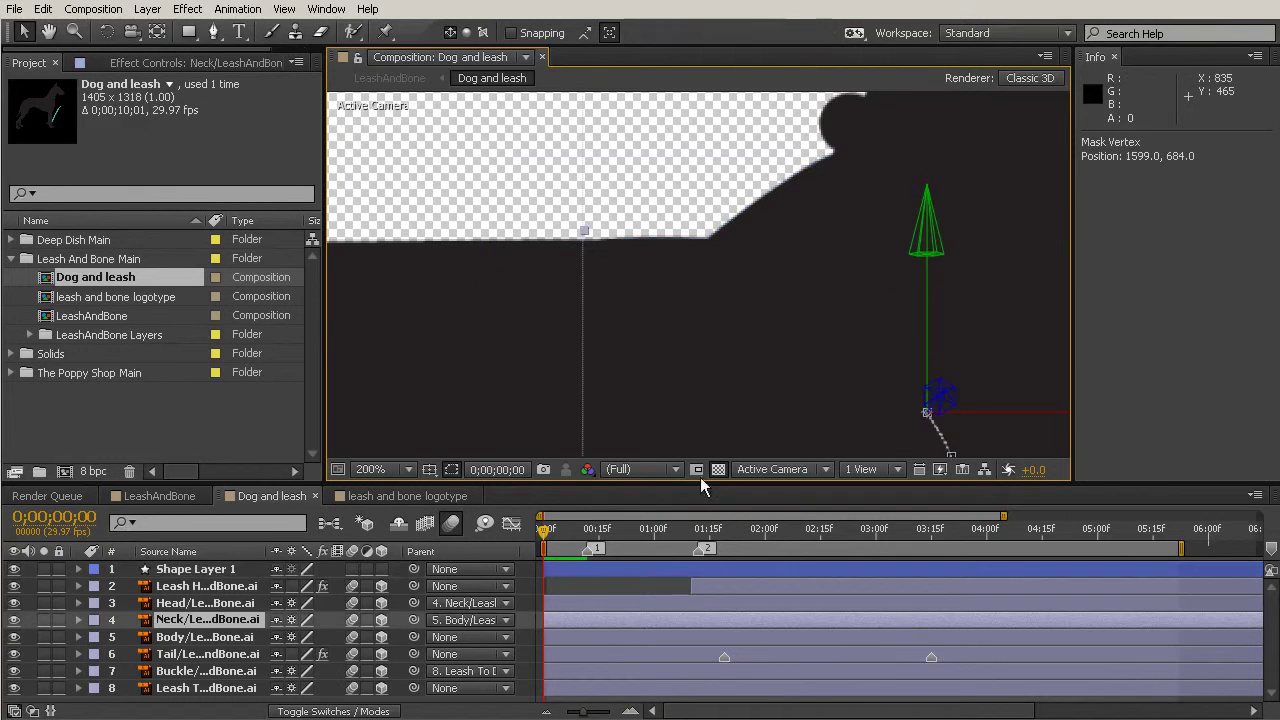
Set Shape Layer 1, Head, Neck and Body layers to 87% opacity
{"action": "left_click", "coordinate": [486, 374]}
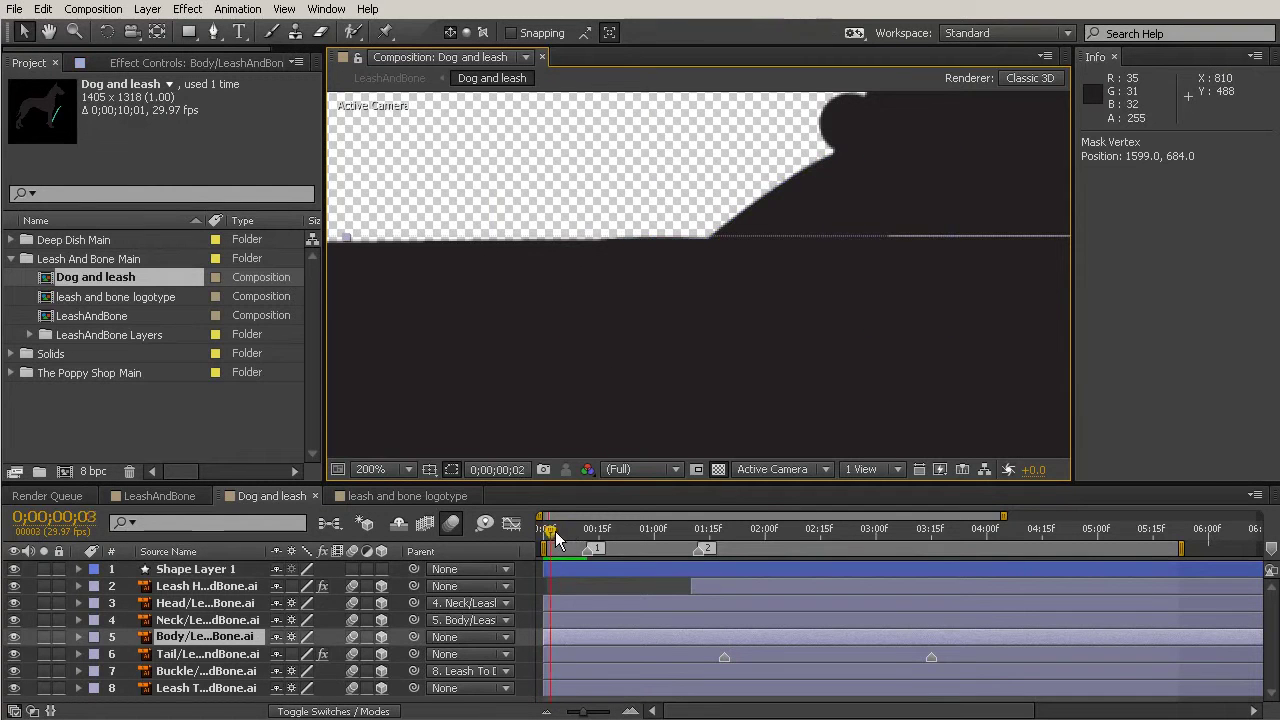
{"action": "mouse_move", "coordinate": [555, 531]}
{"action": "left_mouse_down"}
{"action": "mouse_move", "coordinate": [647, 553]}
{"action": "mouse_move", "coordinate": [576, 533]}
{"action": "left_mouse_up"}
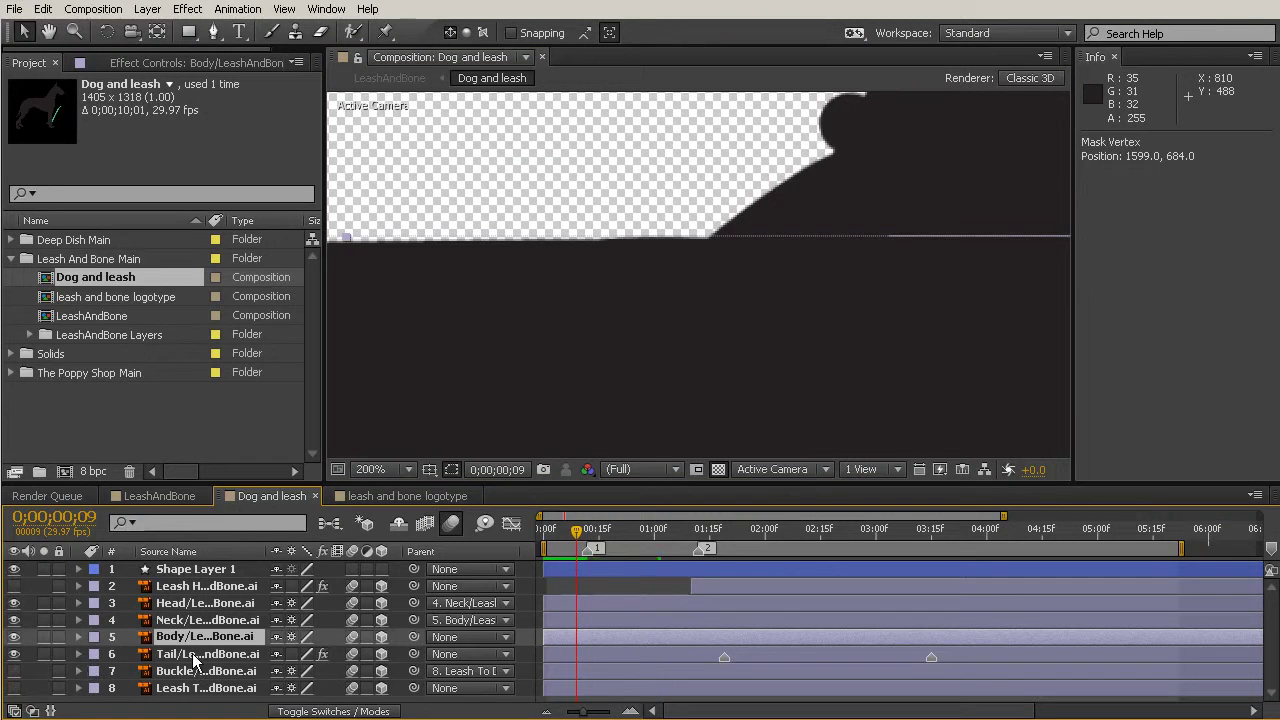
{"action": "left_click", "coordinate": [210, 603], "text": "shift"}
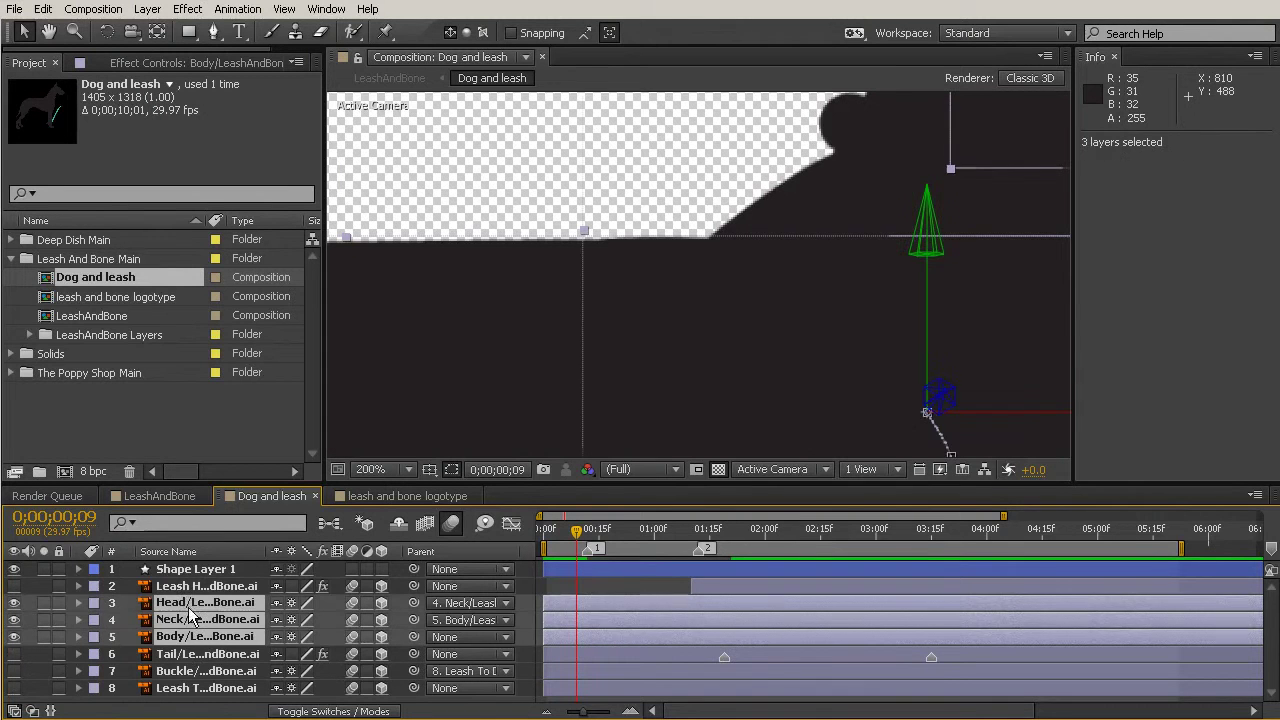
{"action": "left_click", "coordinate": [200, 569], "text": "ctrl"}
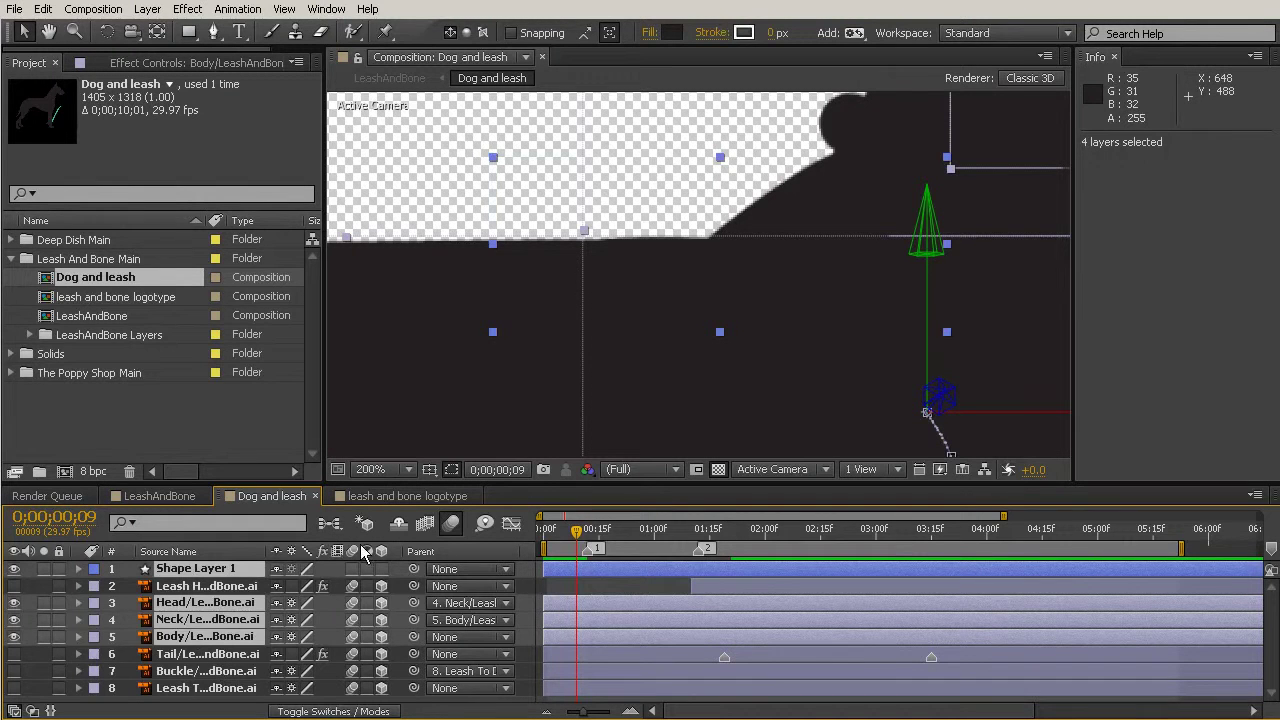
{"action": "key", "text": "t"}
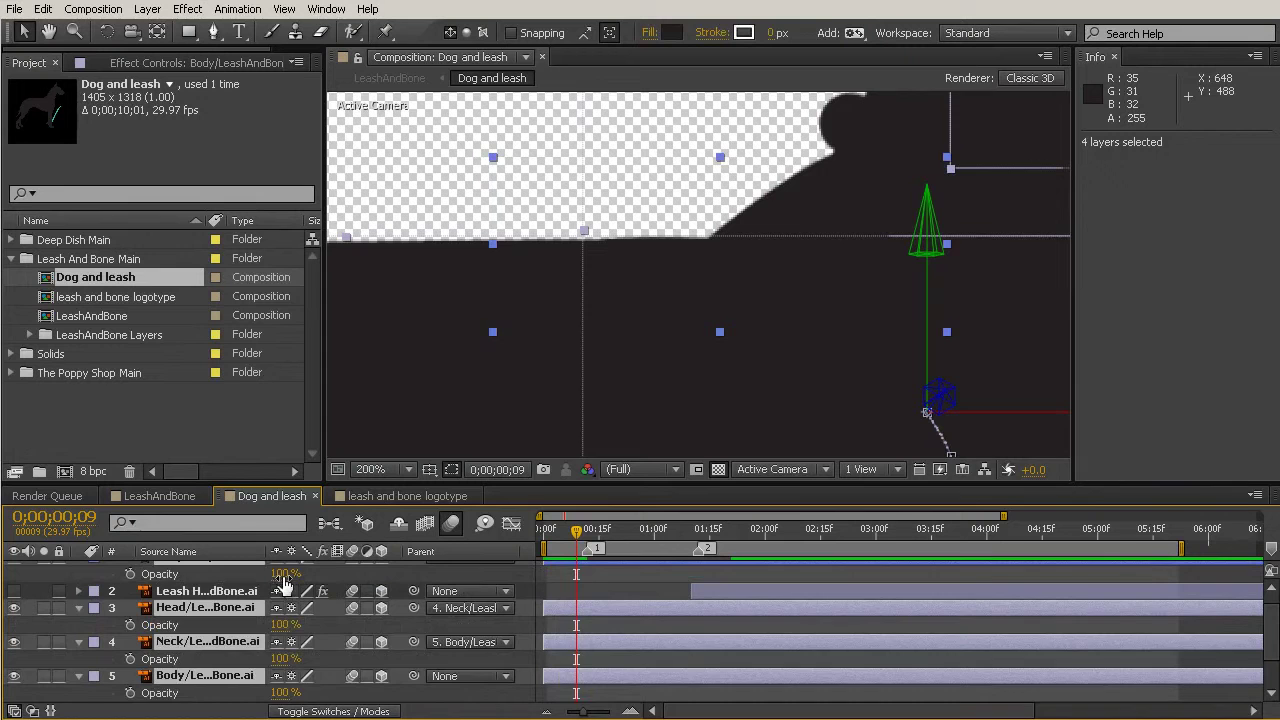
{"action": "left_click_drag", "start_coordinate": [285, 580], "coordinate": [283, 582]}
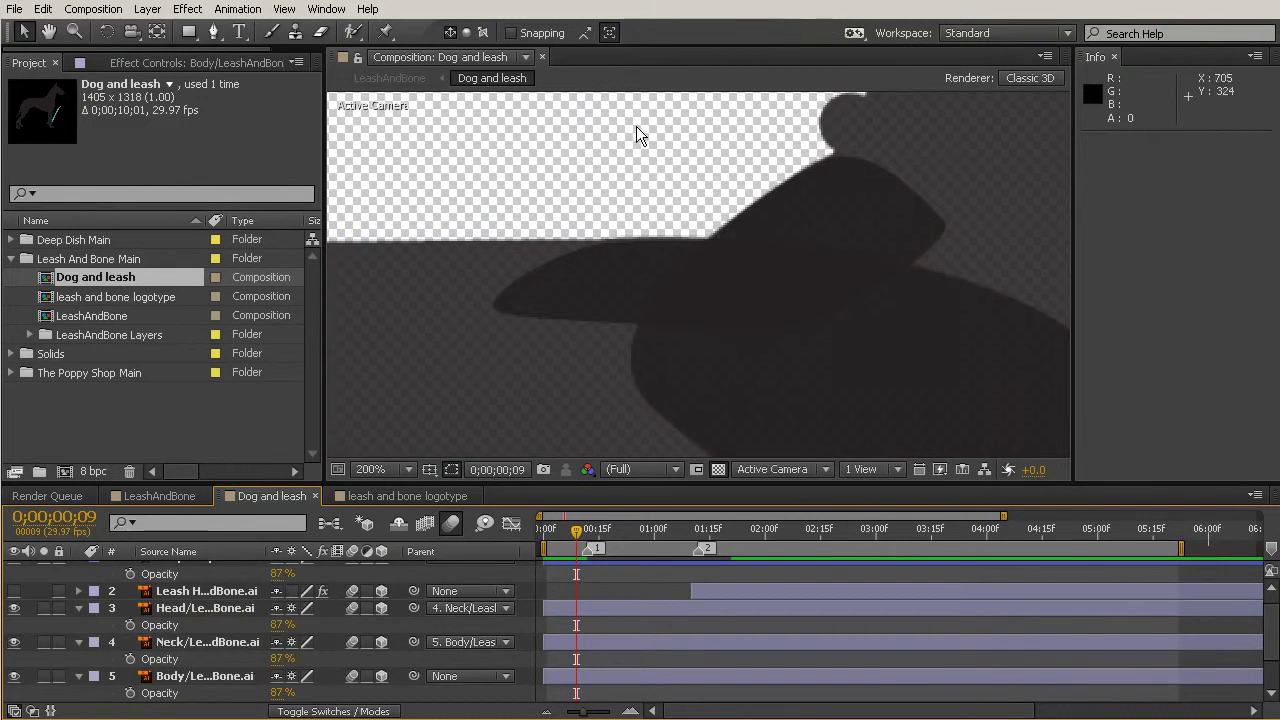
Scrub the timeline from the start to check the neck's motion
{"action": "left_click", "coordinate": [732, 256]}
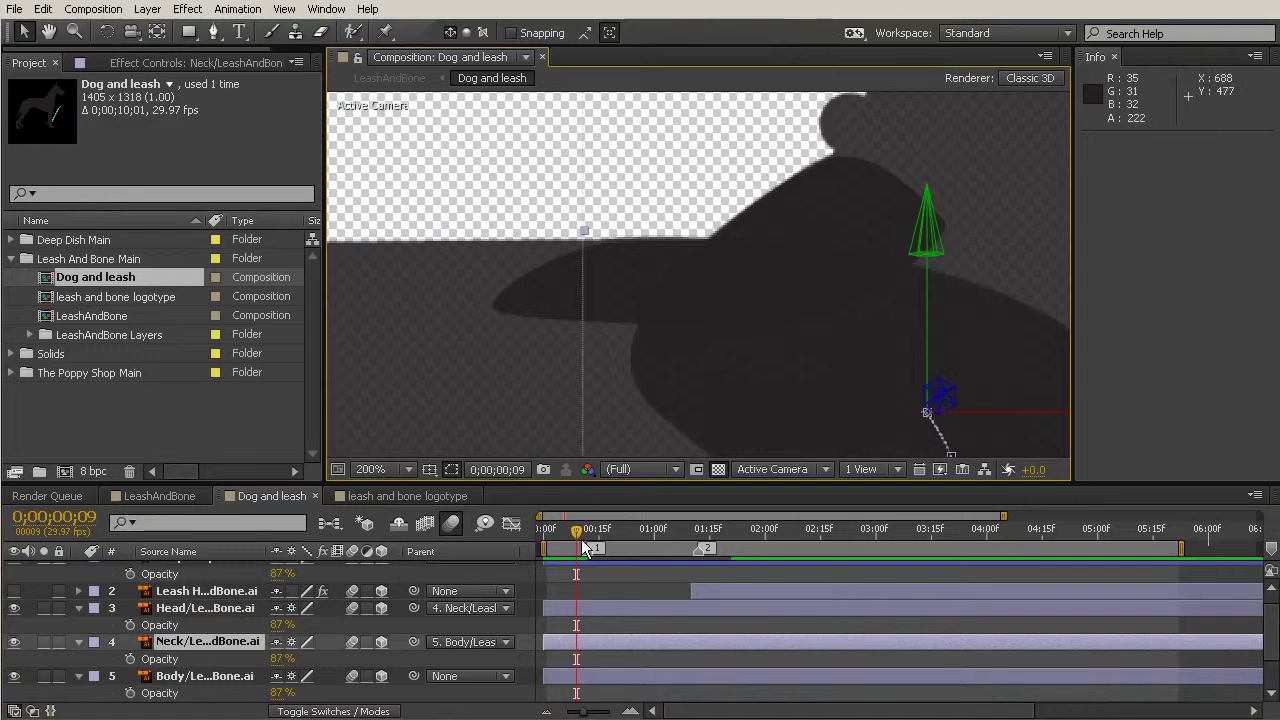
{"action": "left_click_drag", "start_coordinate": [585, 548], "coordinate": [521, 541]}
{"action": "mouse_move", "coordinate": [590, 565]}
{"action": "left_mouse_down"}
{"action": "mouse_move", "coordinate": [624, 588]}
{"action": "mouse_move", "coordinate": [580, 581]}
{"action": "mouse_move", "coordinate": [589, 588]}
{"action": "left_mouse_up"}
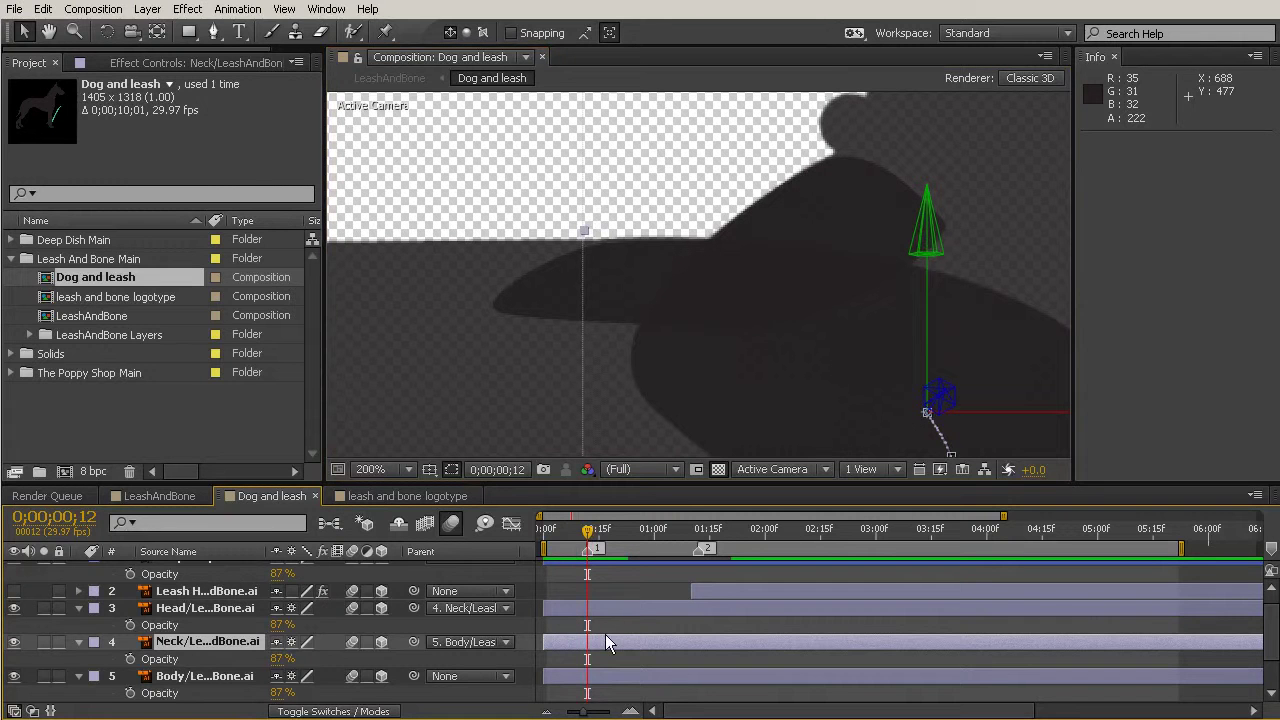
{"action": "key", "text": "ctrl+v"}
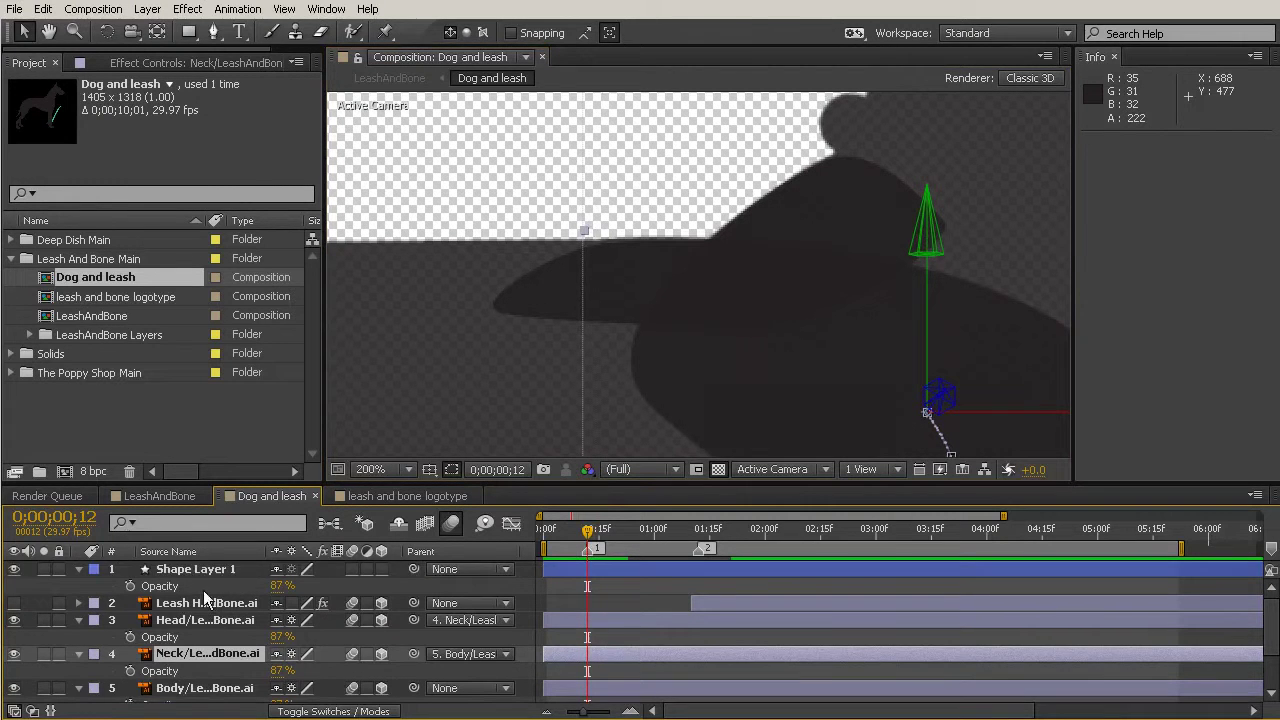
Expand Shape Layer 1 down to Path 1 and set a Path keyframe at frame 12
{"action": "left_click", "coordinate": [73, 570]}
{"action": "left_click", "coordinate": [79, 567]}
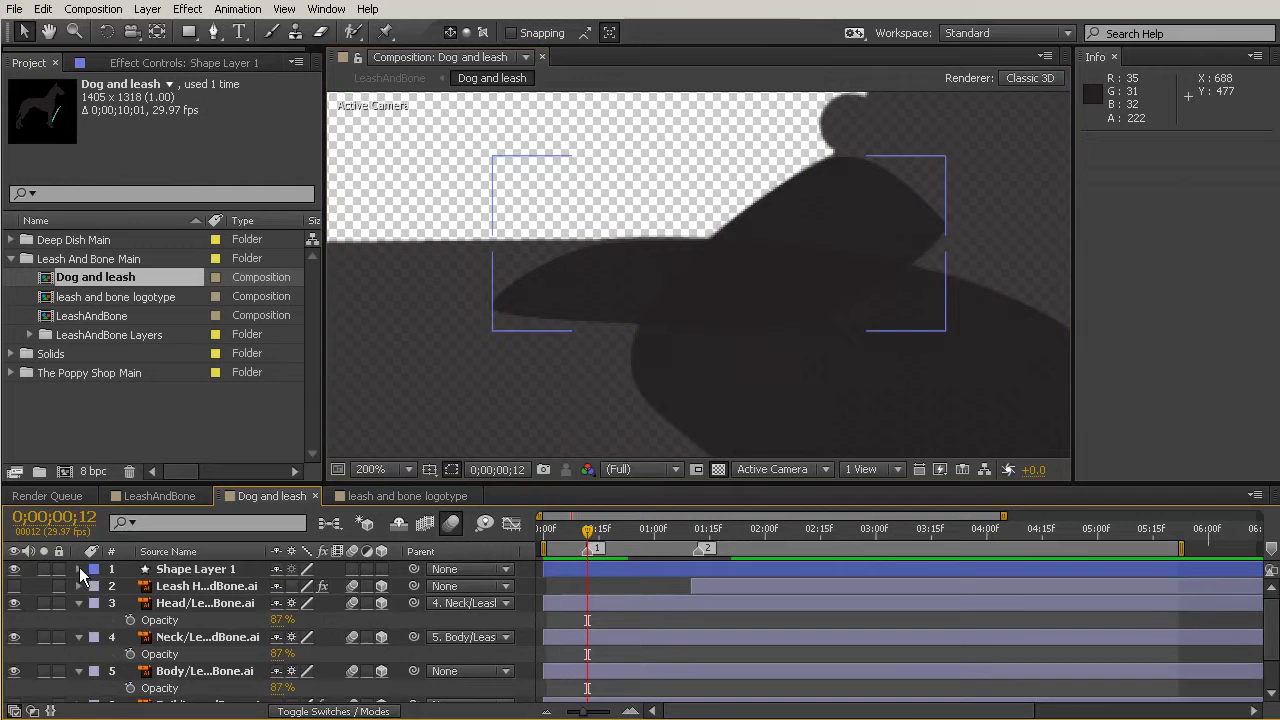
{"action": "left_click", "coordinate": [82, 570]}
{"action": "left_click", "coordinate": [95, 586]}
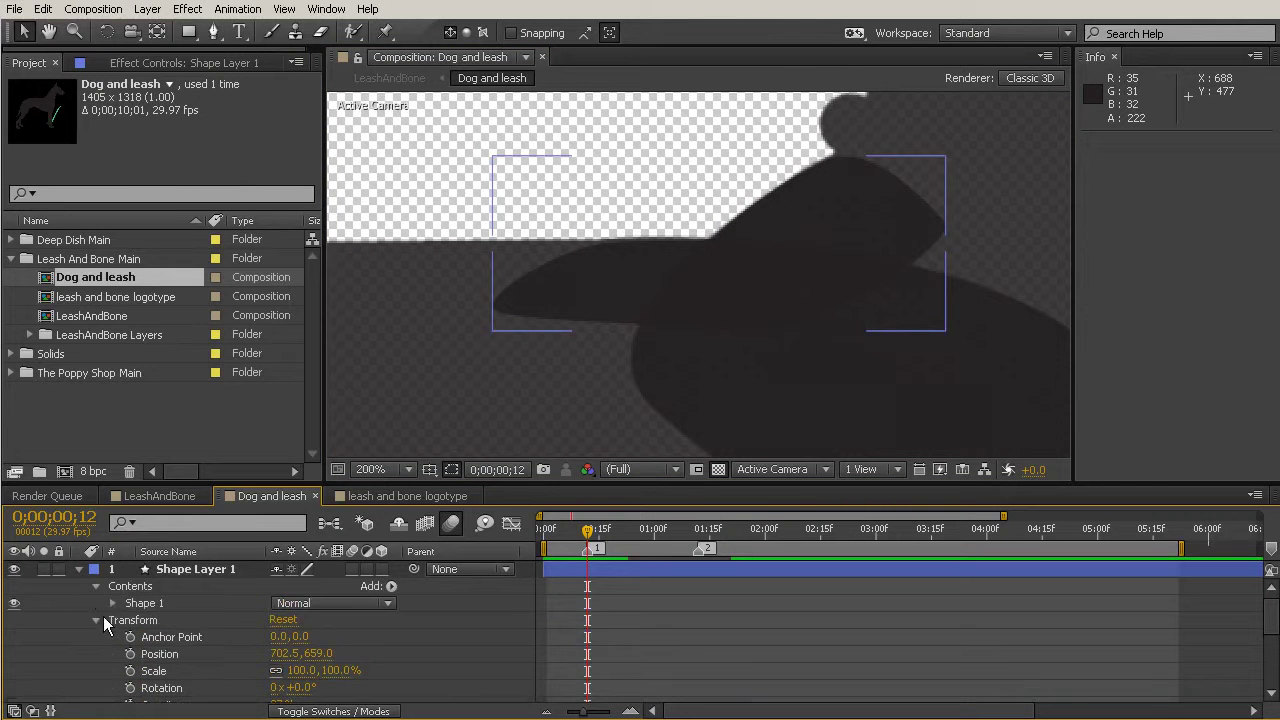
{"action": "left_click", "coordinate": [113, 603]}
{"action": "left_click", "coordinate": [129, 620]}
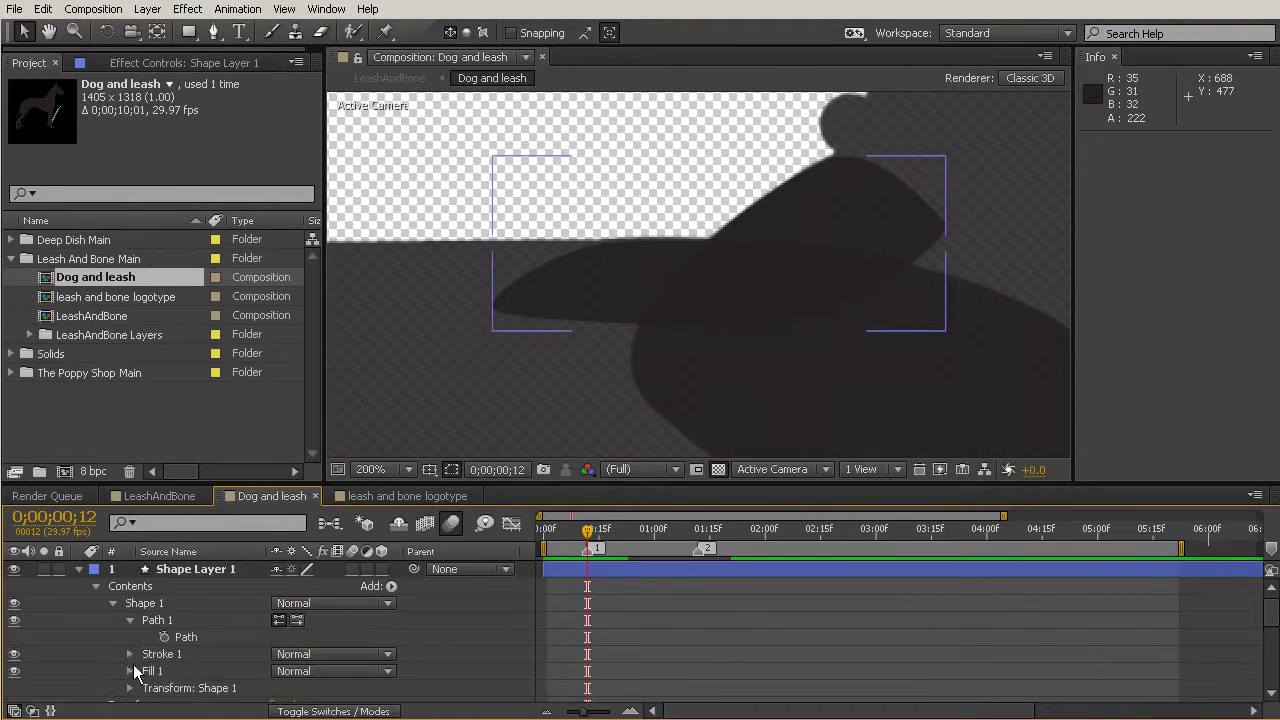
{"action": "left_click", "coordinate": [164, 637]}
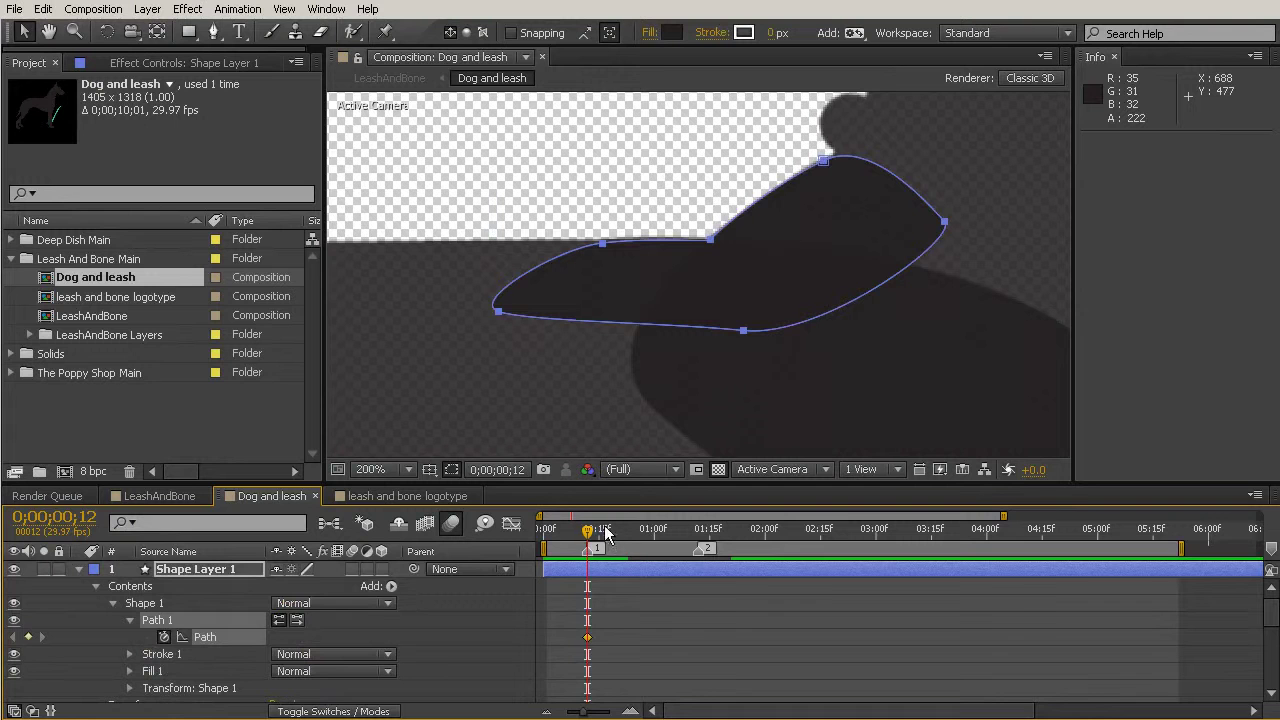
At frame 0;00;00;27, drag the shape's top vertices to refit the neck-body joint
{"action": "left_click_drag", "start_coordinate": [590, 529], "coordinate": [647, 550]}
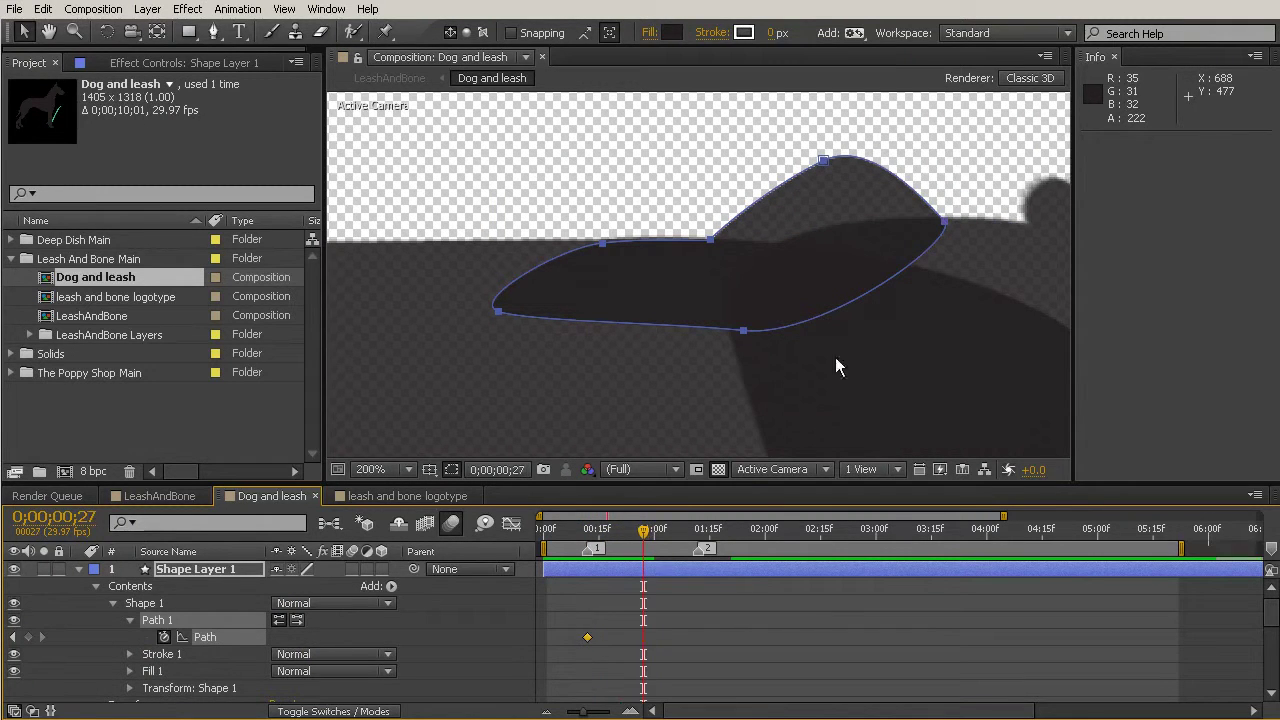
{"action": "left_click", "coordinate": [828, 162]}
{"action": "left_click", "coordinate": [826, 160]}
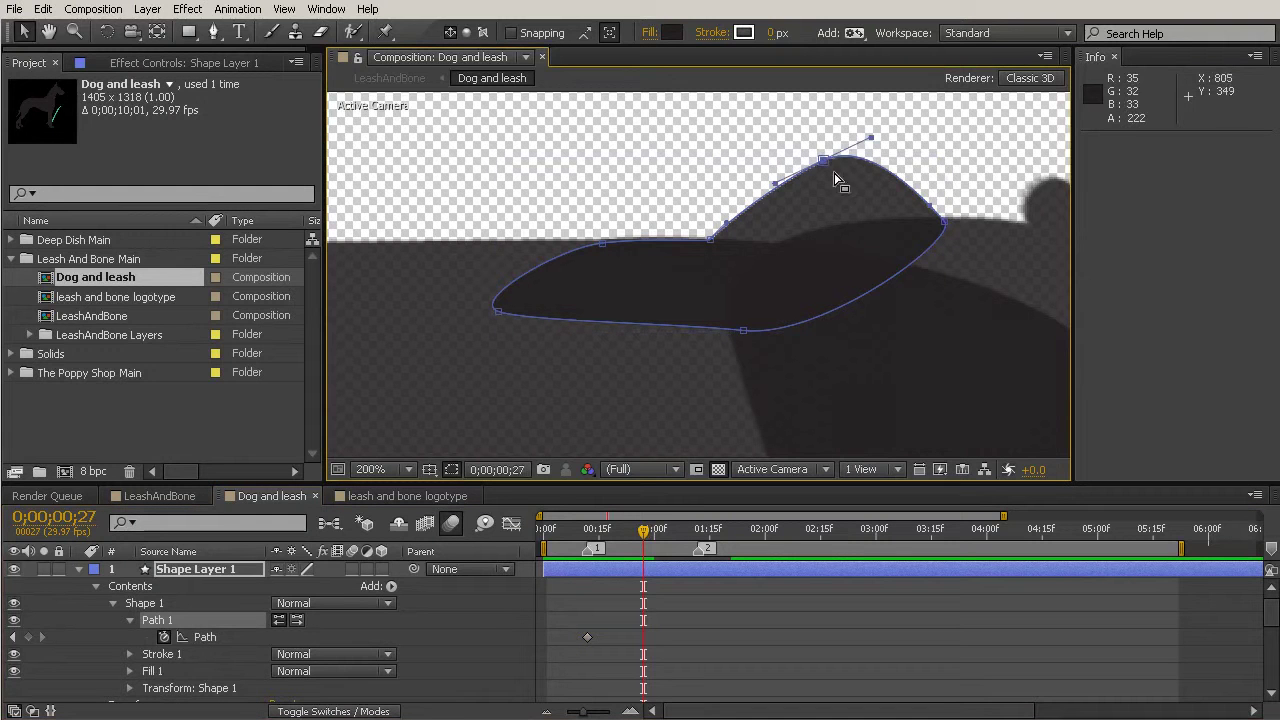
{"action": "left_click_drag", "start_coordinate": [831, 168], "coordinate": [979, 322]}
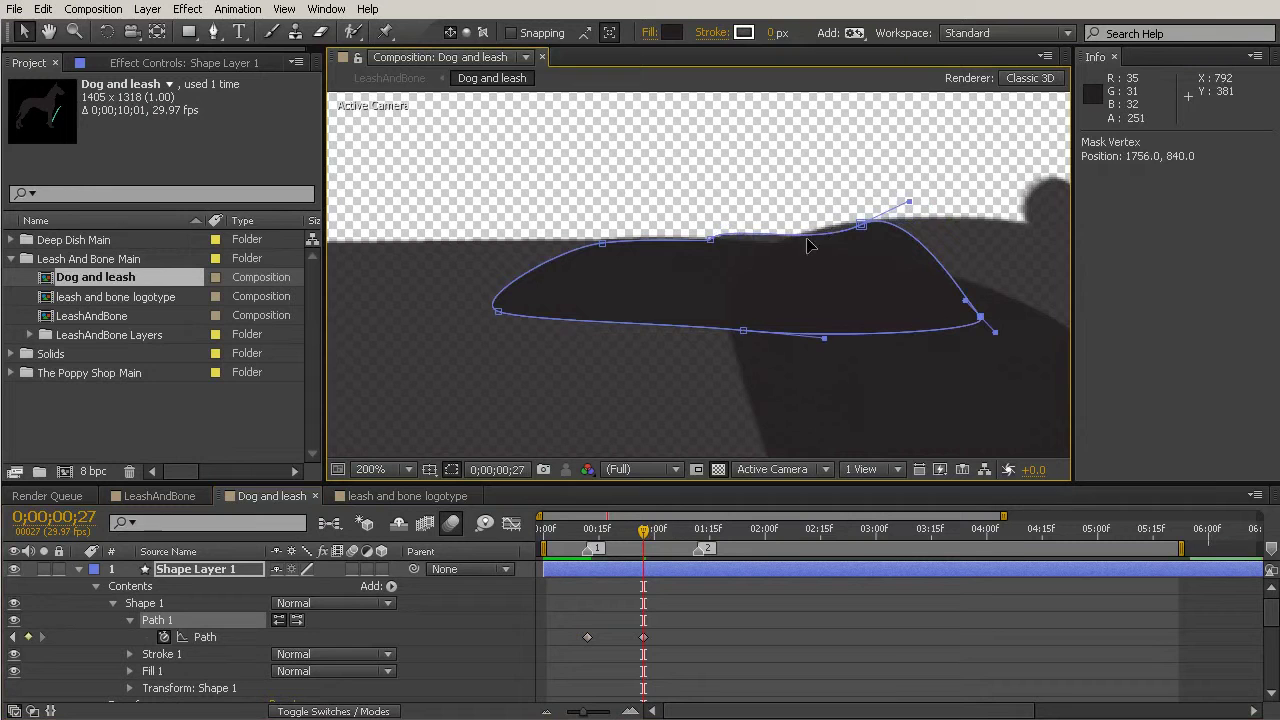
{"action": "mouse_move", "coordinate": [716, 246]}
{"action": "left_mouse_down"}
{"action": "mouse_move", "coordinate": [782, 246]}
{"action": "mouse_move", "coordinate": [720, 255]}
{"action": "left_mouse_up"}
{"action": "left_click_drag", "start_coordinate": [814, 249], "coordinate": [700, 248]}
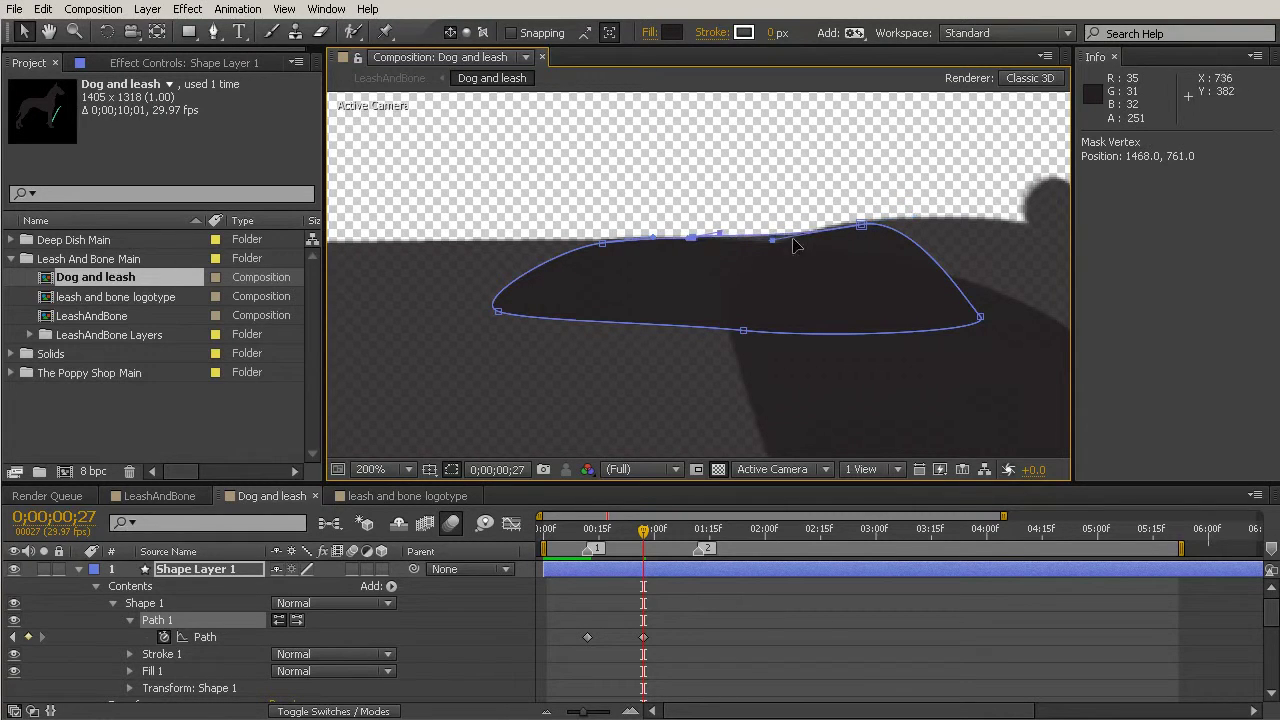
{"action": "mouse_move", "coordinate": [862, 226]}
{"action": "left_mouse_down"}
{"action": "mouse_move", "coordinate": [900, 232]}
{"action": "mouse_move", "coordinate": [878, 221]}
{"action": "left_mouse_up"}
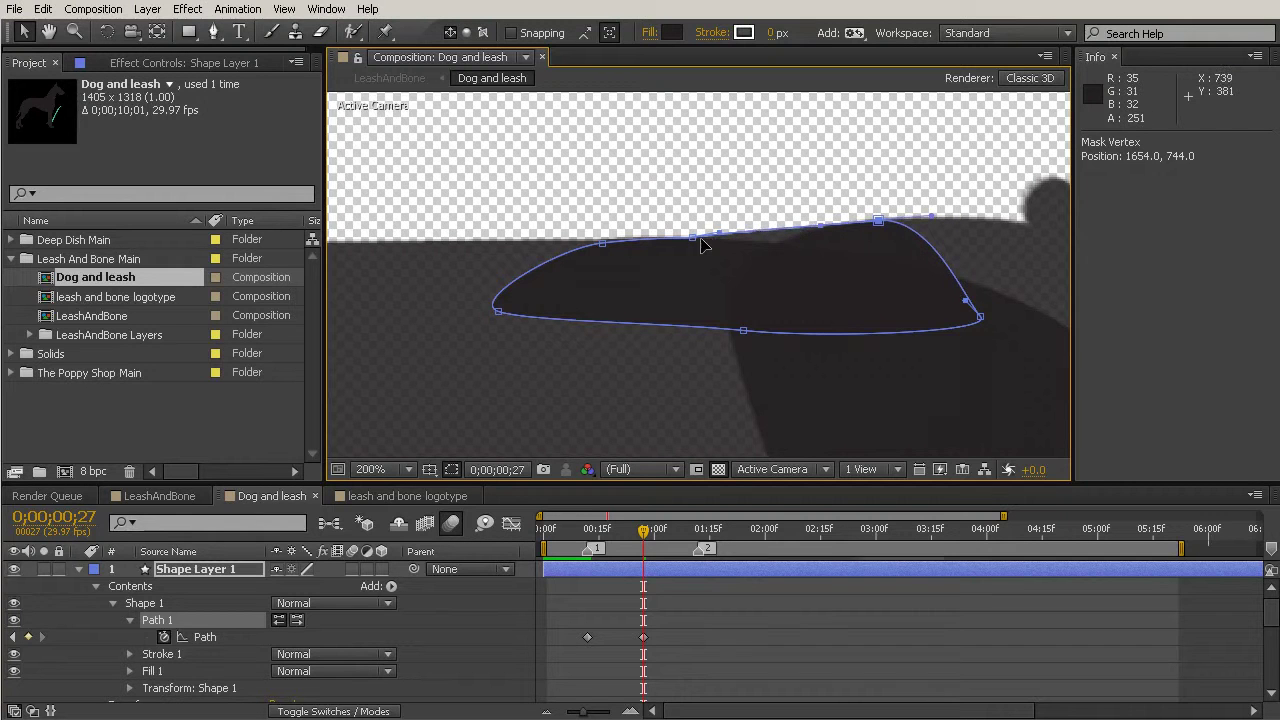
{"action": "left_click_drag", "start_coordinate": [693, 238], "coordinate": [686, 238]}
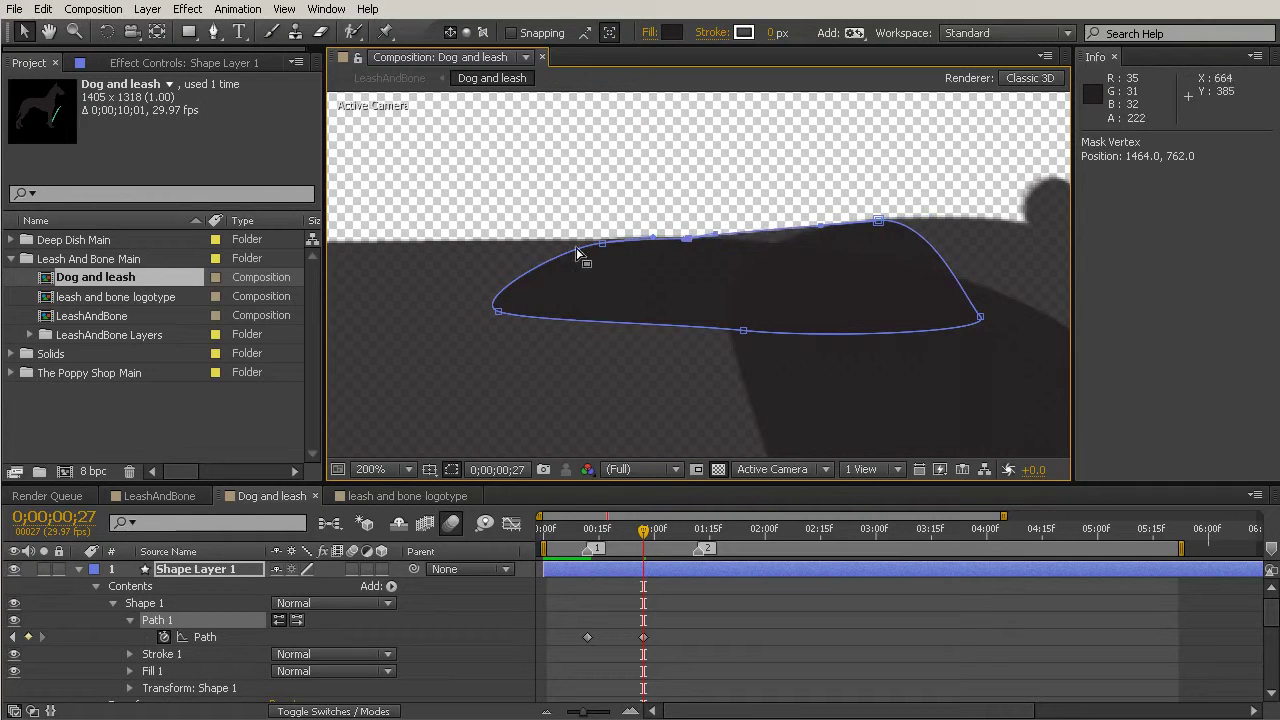
{"action": "left_click_drag", "start_coordinate": [606, 249], "coordinate": [535, 261]}
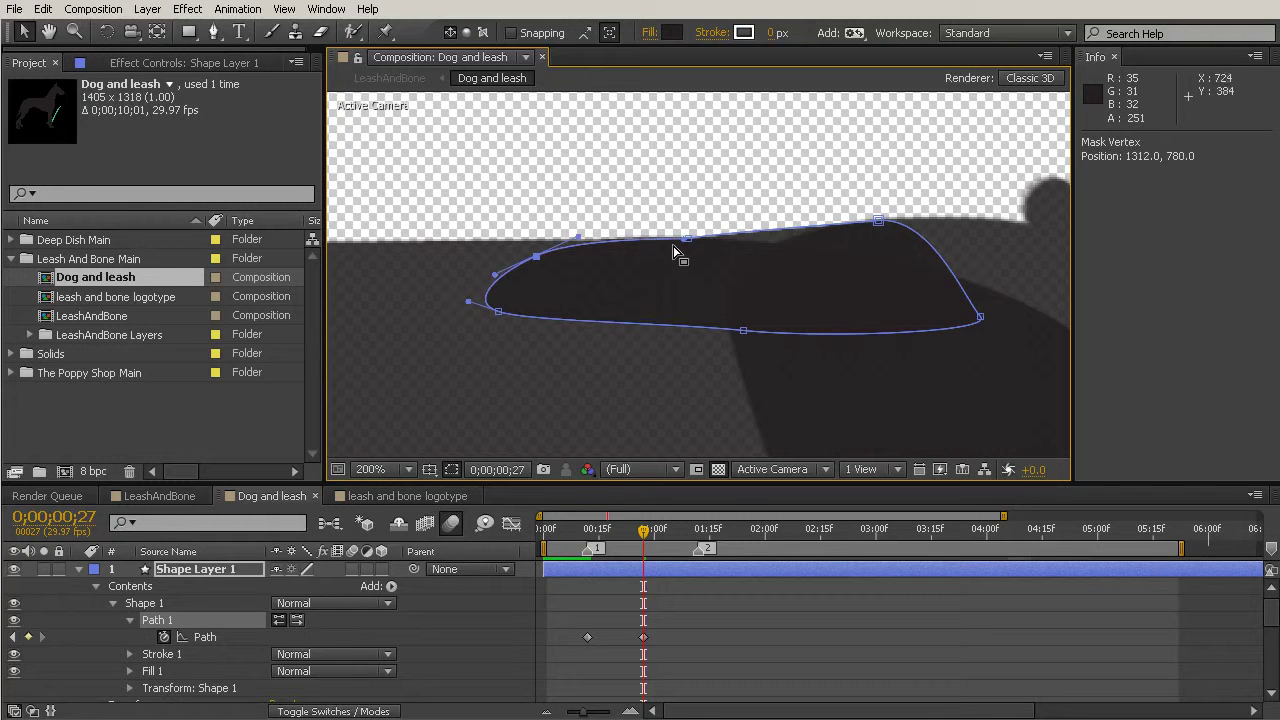
At frame 0;00;00;22, nudge the path's top vertex down to fit the joint
{"action": "left_click", "coordinate": [726, 618]}
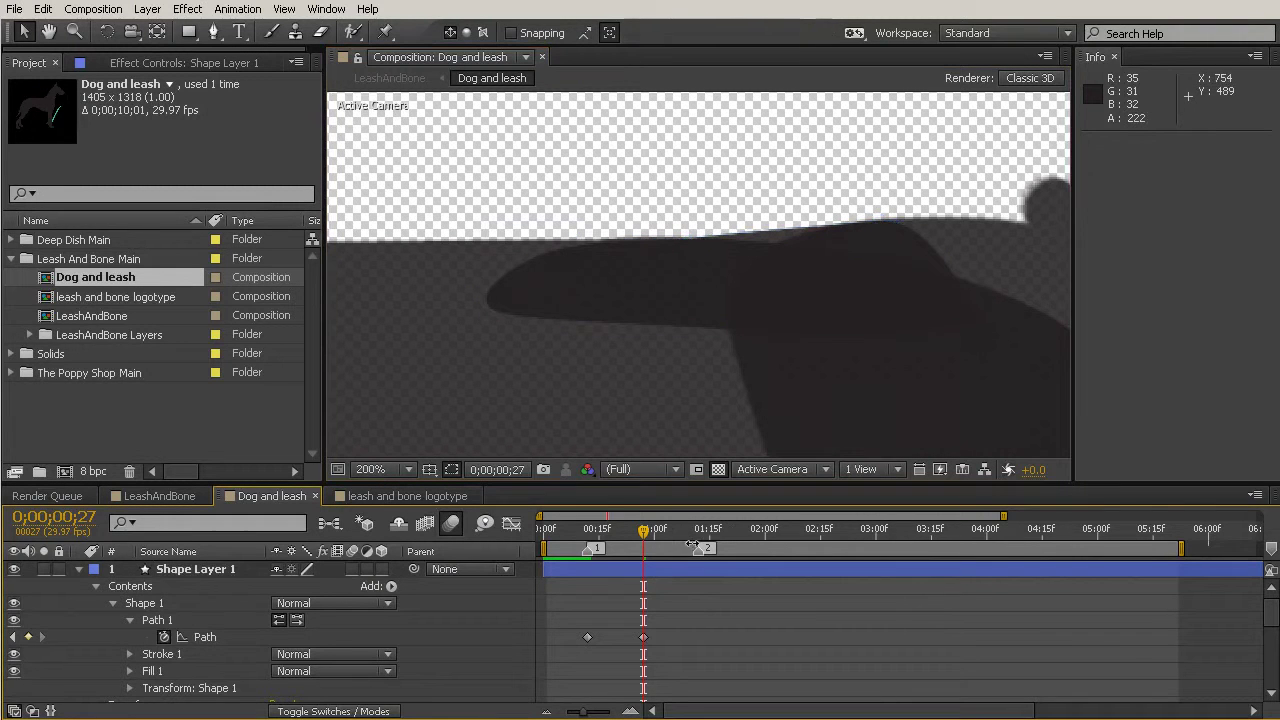
{"action": "left_click_drag", "start_coordinate": [643, 549], "coordinate": [622, 589]}
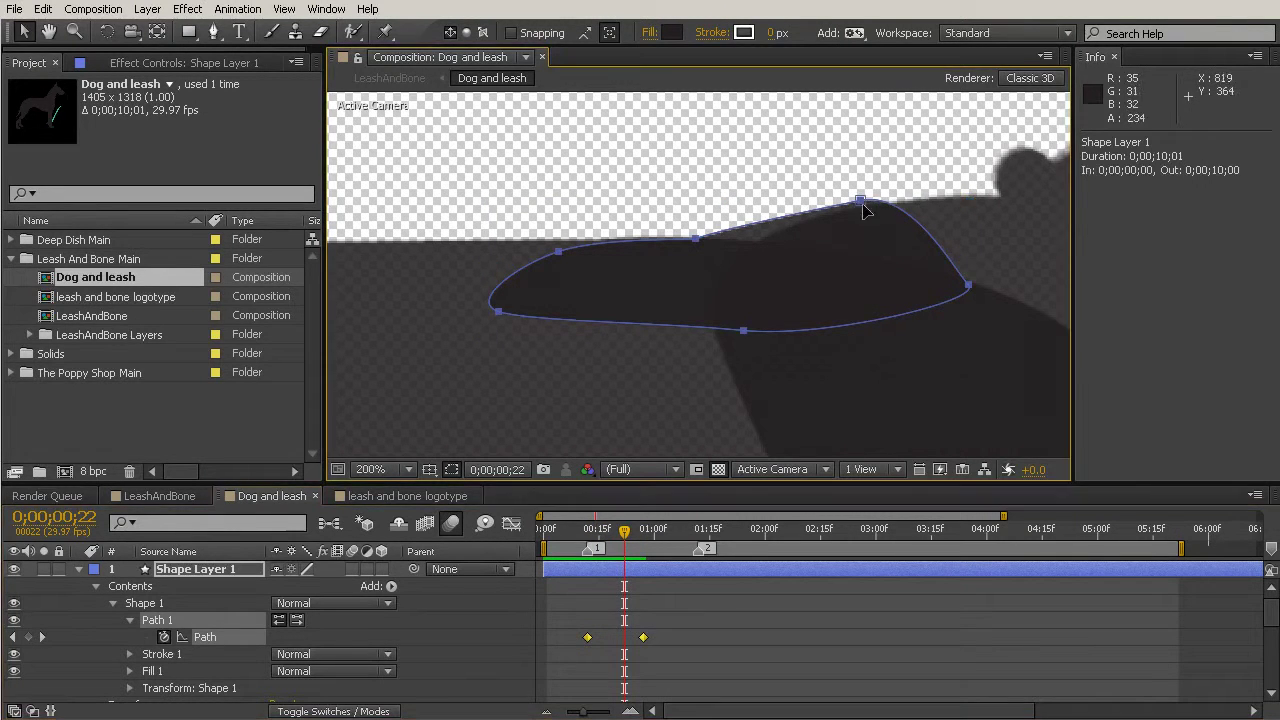
{"action": "left_click", "coordinate": [871, 201]}
{"action": "left_click", "coordinate": [861, 201]}
{"action": "double_click", "coordinate": [861, 206]}
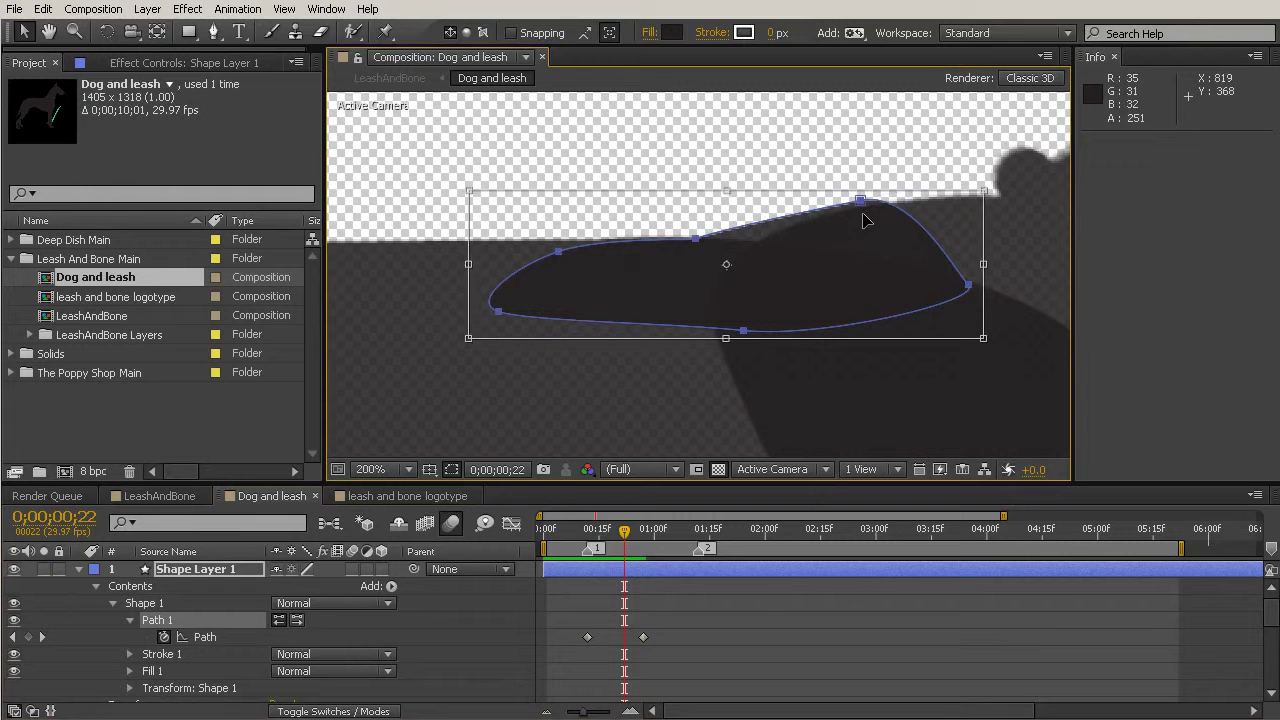
{"action": "left_click", "coordinate": [645, 676]}
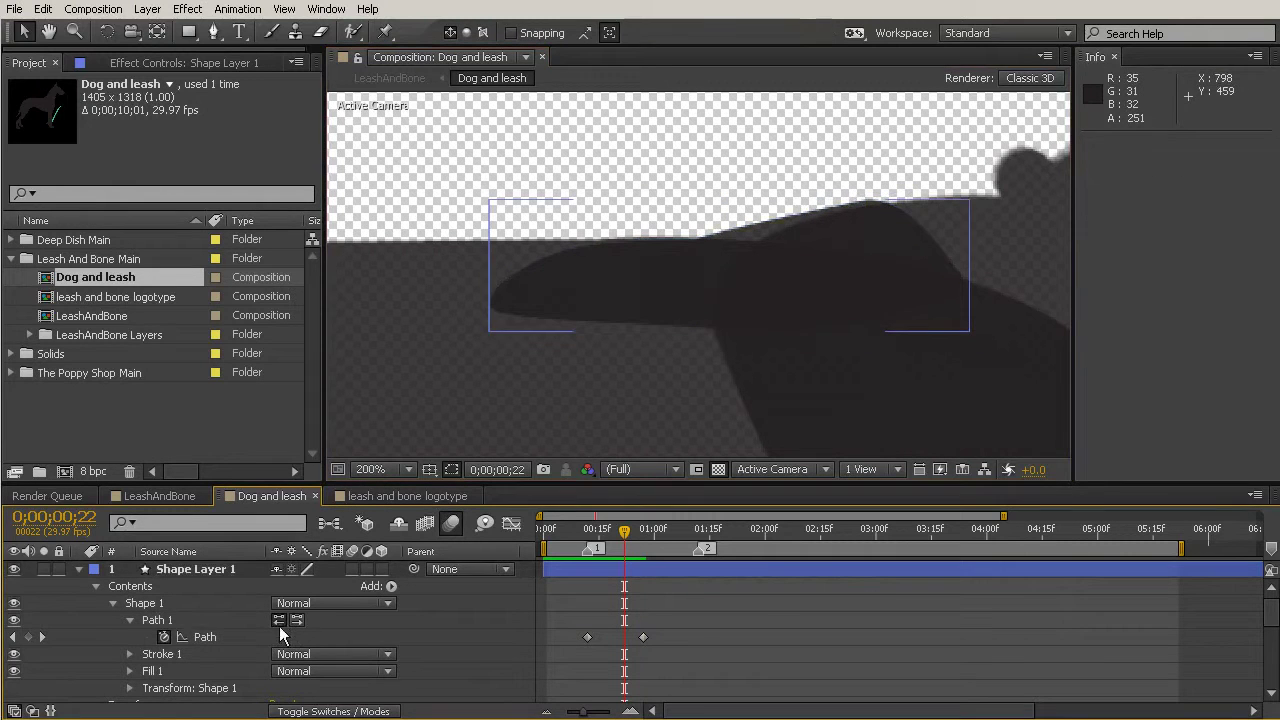
{"action": "left_click", "coordinate": [161, 624]}
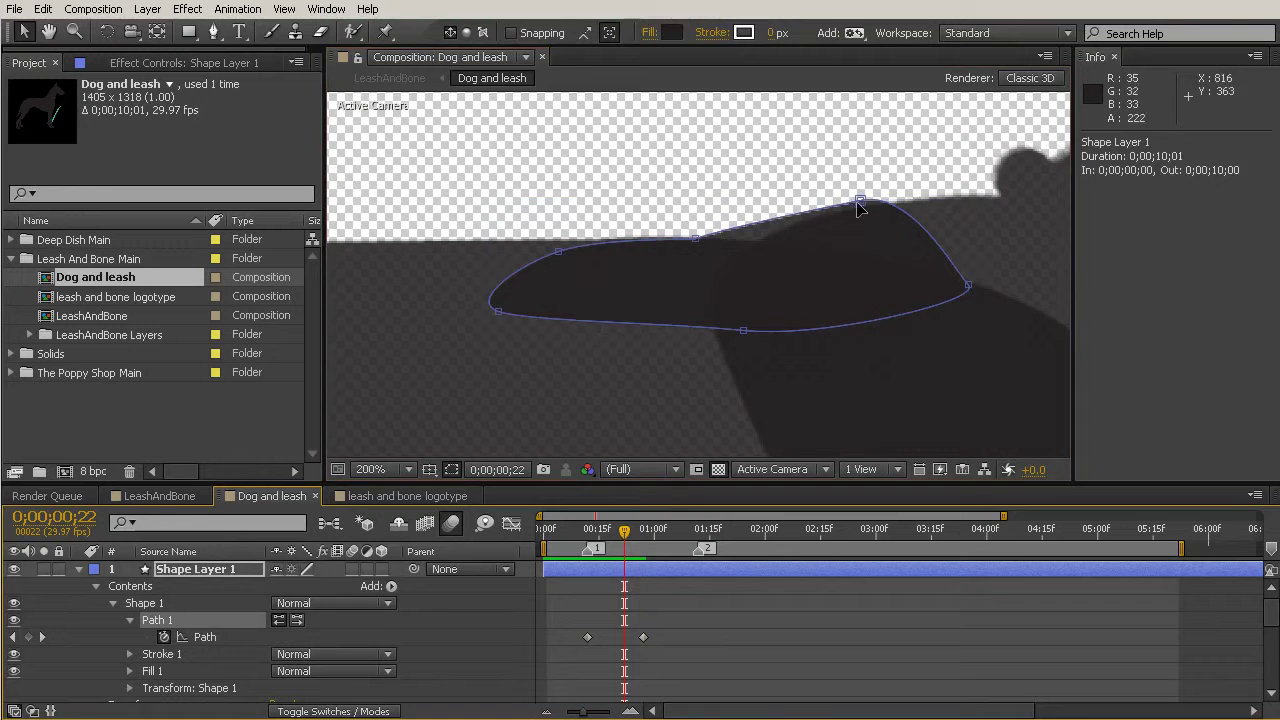
{"action": "left_click_drag", "start_coordinate": [860, 201], "coordinate": [861, 208]}
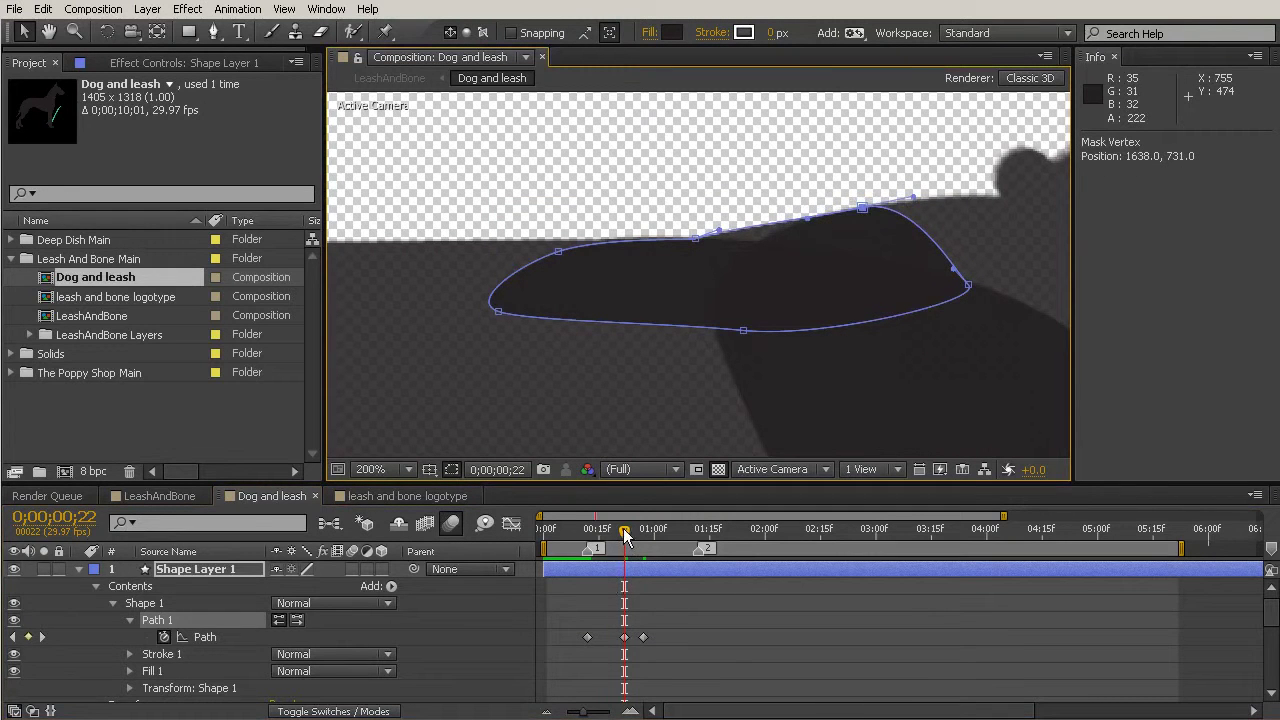
{"action": "mouse_move", "coordinate": [624, 537]}
{"action": "left_mouse_down"}
{"action": "mouse_move", "coordinate": [597, 537]}
{"action": "mouse_move", "coordinate": [640, 540]}
{"action": "left_mouse_up"}
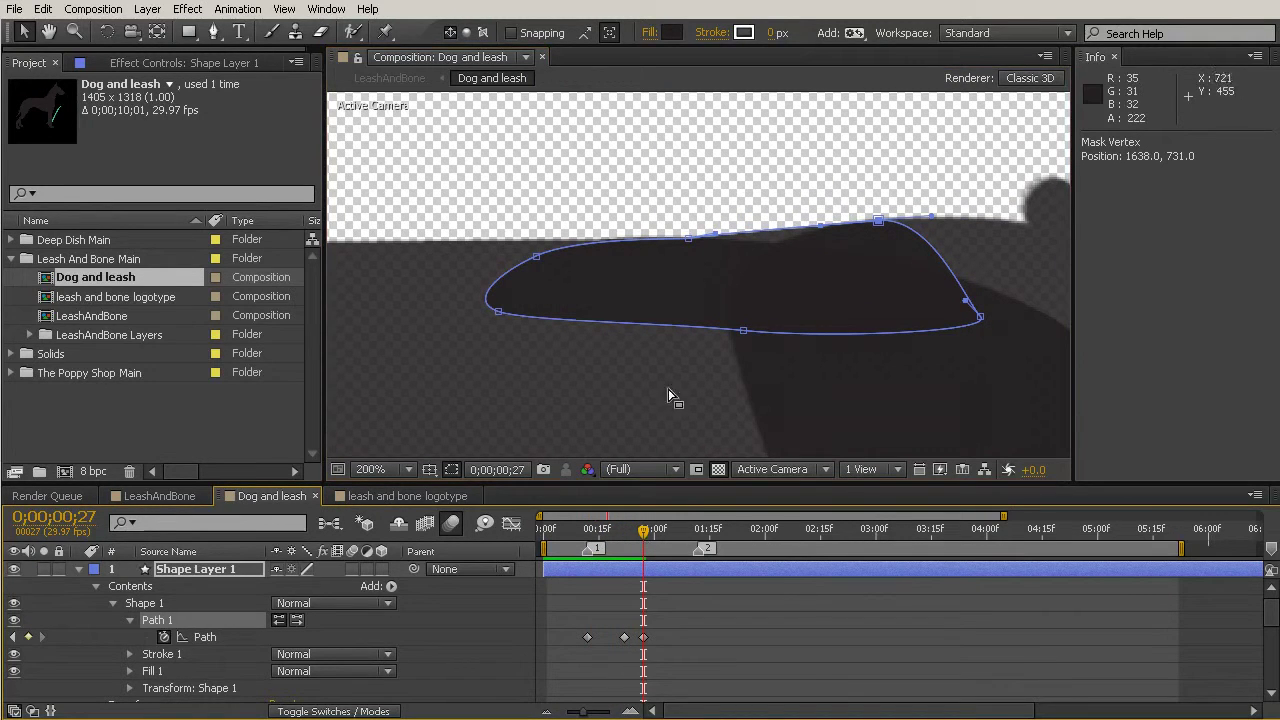
At frame 0;00;01;02, lift the top vertex to follow the neck and check the fit
{"action": "left_click_drag", "start_coordinate": [644, 541], "coordinate": [660, 549]}
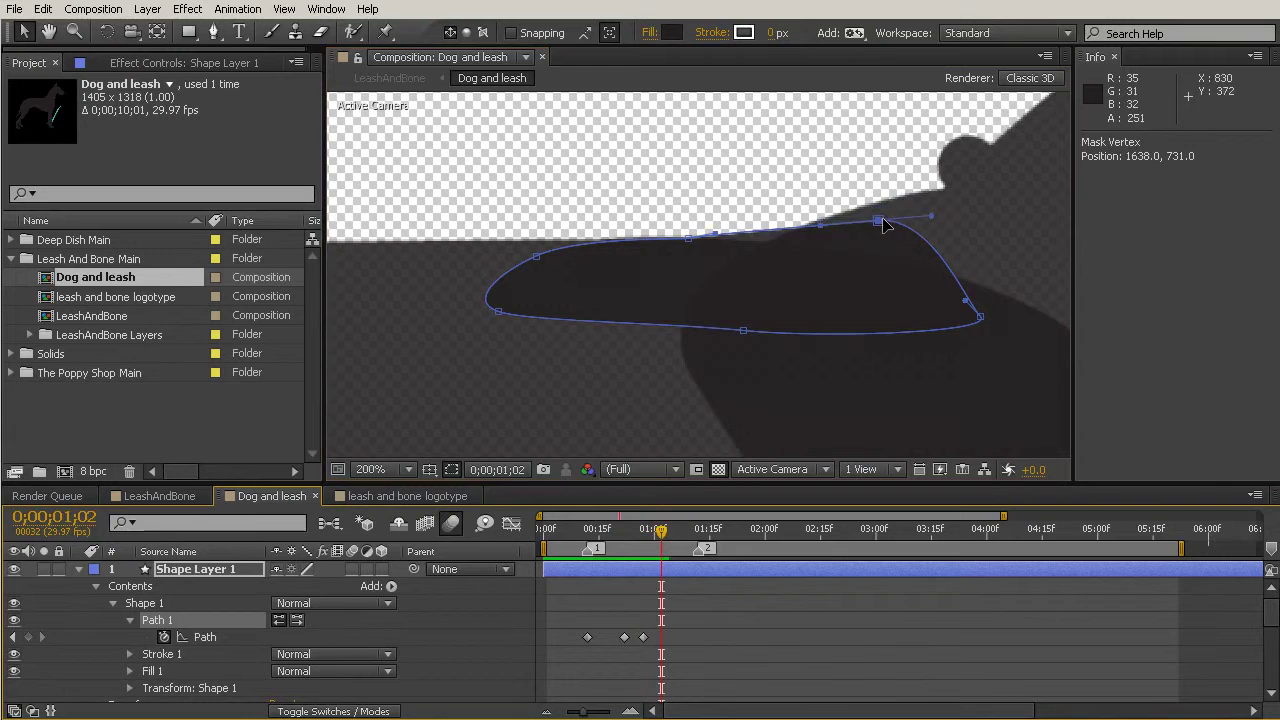
{"action": "left_click_drag", "start_coordinate": [883, 224], "coordinate": [814, 234]}
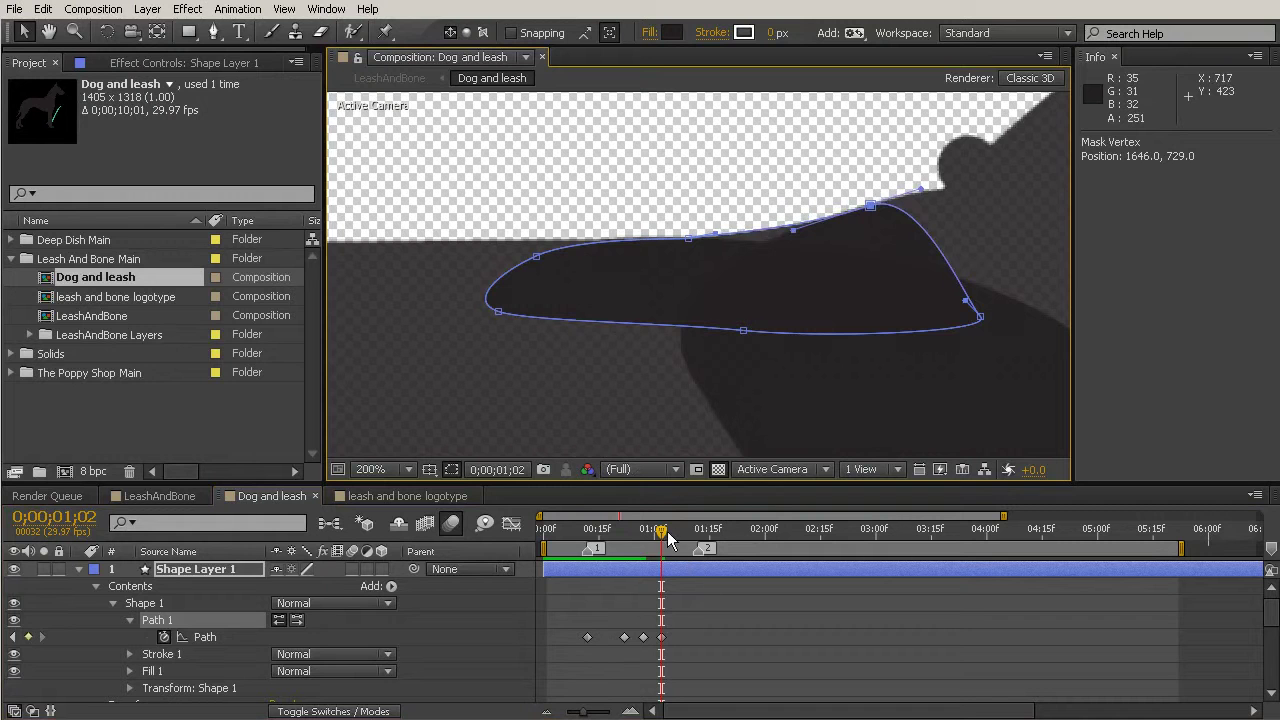
{"action": "left_click_drag", "start_coordinate": [660, 538], "coordinate": [676, 563]}
Paste the 1;02 path keyframe at 1;06 and flatten the top curve's handle at 1;10
{"action": "left_click", "coordinate": [661, 637]}
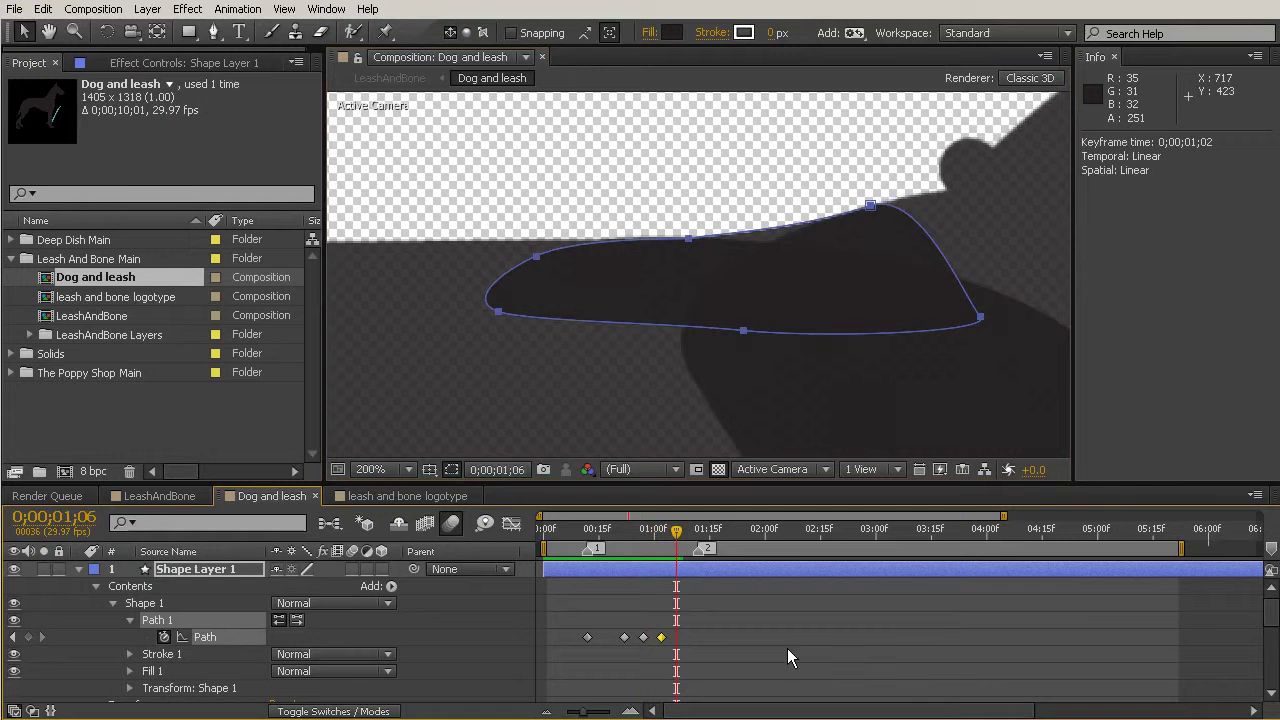
{"action": "key", "text": "ctrl+v"}
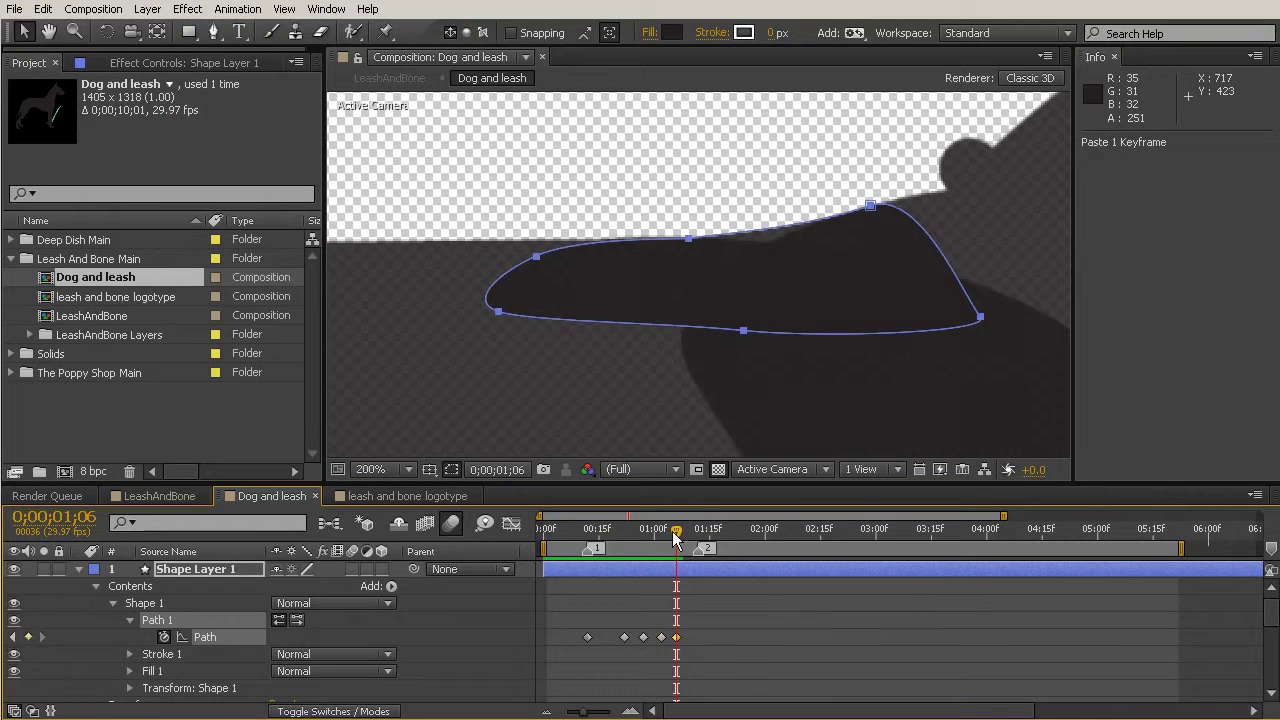
{"action": "left_click_drag", "start_coordinate": [675, 541], "coordinate": [691, 549]}
{"action": "left_click_drag", "start_coordinate": [869, 208], "coordinate": [876, 237]}
{"action": "key", "text": "ctrl+z"}
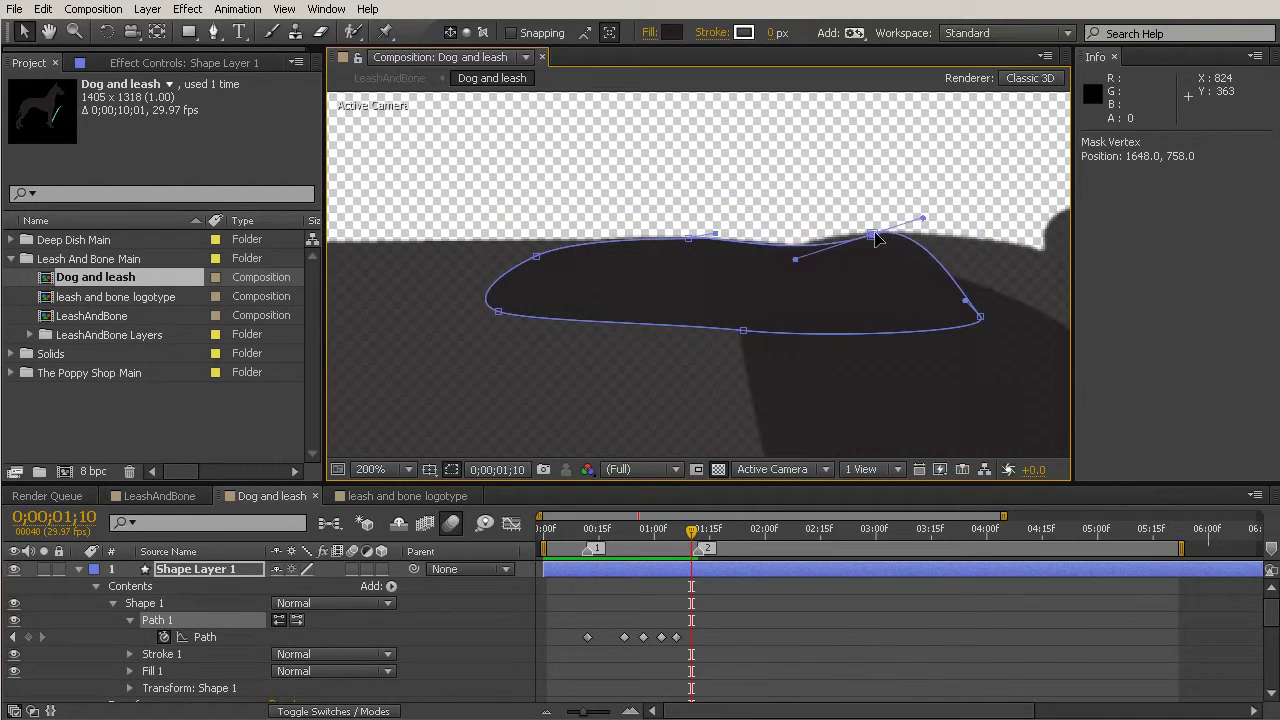
{"action": "left_click_drag", "start_coordinate": [797, 263], "coordinate": [818, 240]}
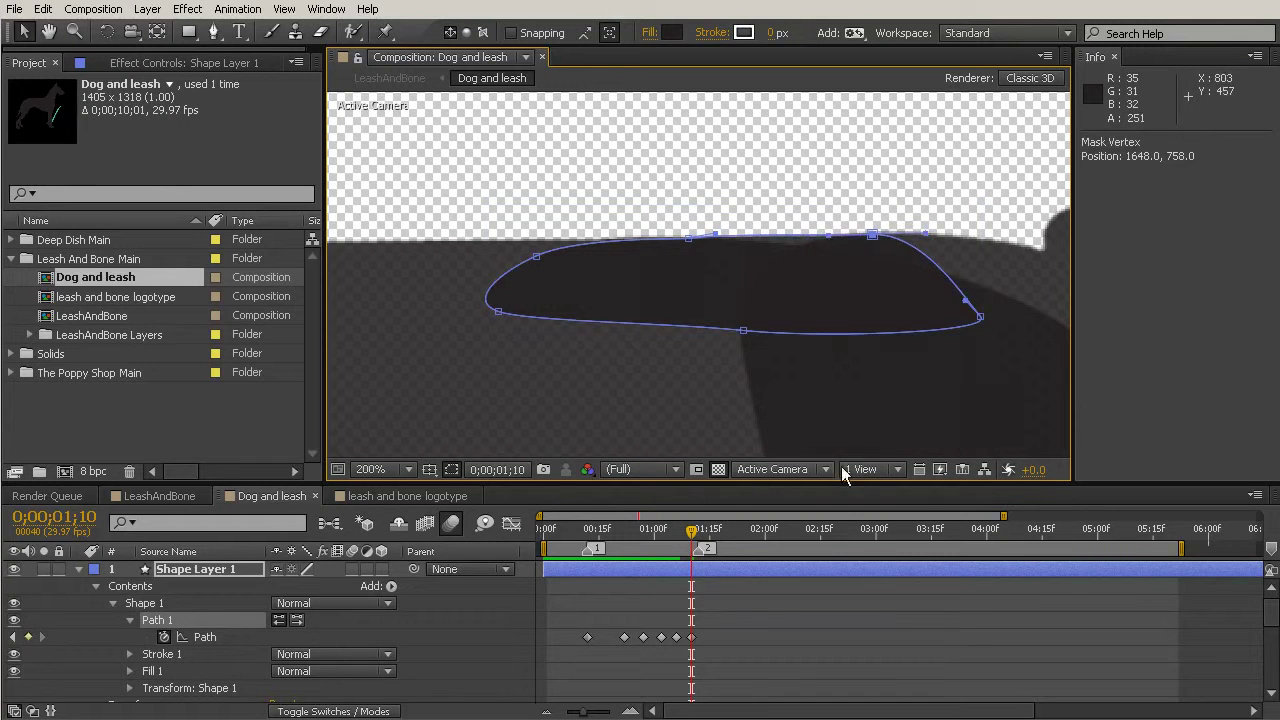
{"action": "left_click_drag", "start_coordinate": [695, 540], "coordinate": [727, 560]}
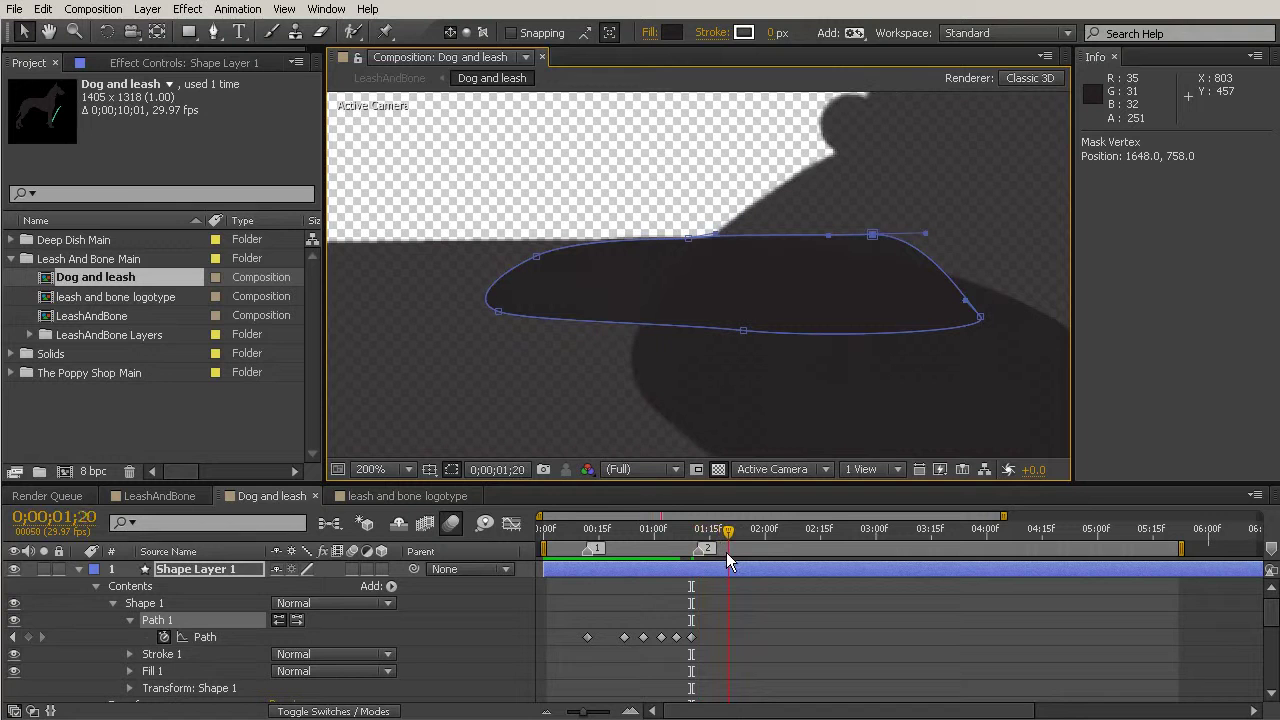
Copy the first path keyframe, paste it at 0;00;01;20, and scrub back to preview
{"action": "left_click", "coordinate": [587, 637]}
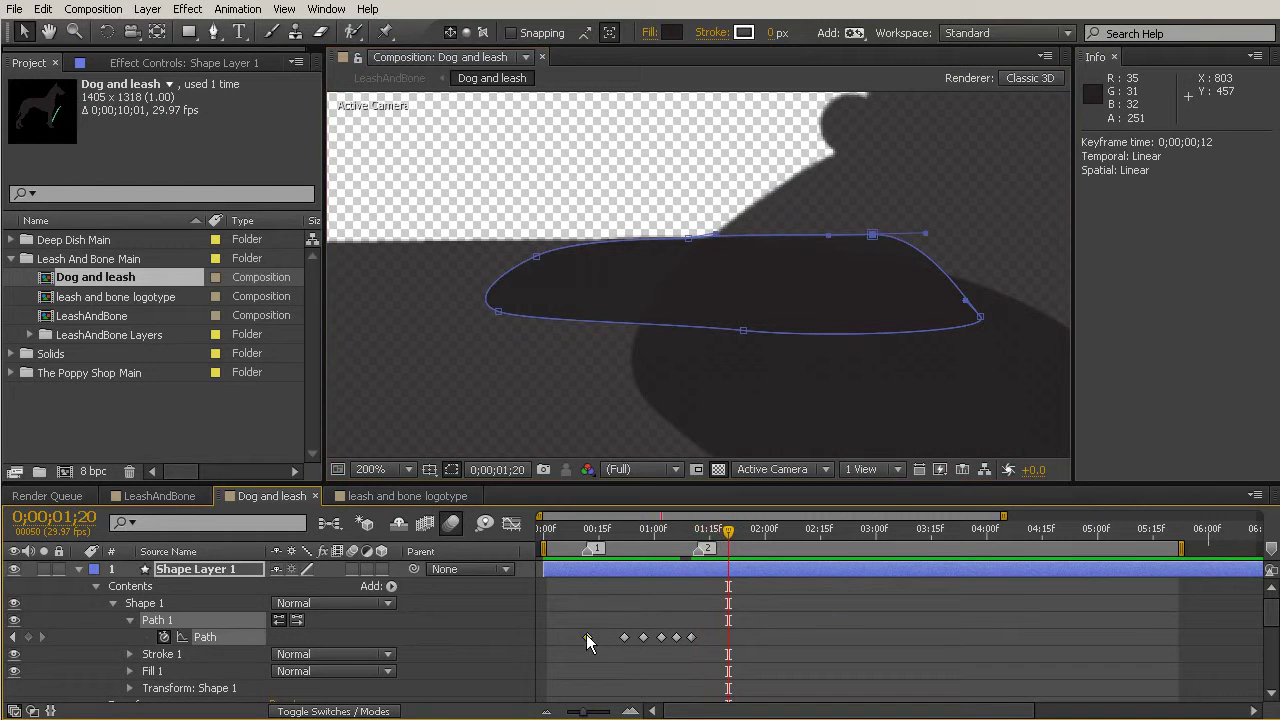
{"action": "key", "text": "ctrl+c"}
{"action": "key", "text": "ctrl+v"}
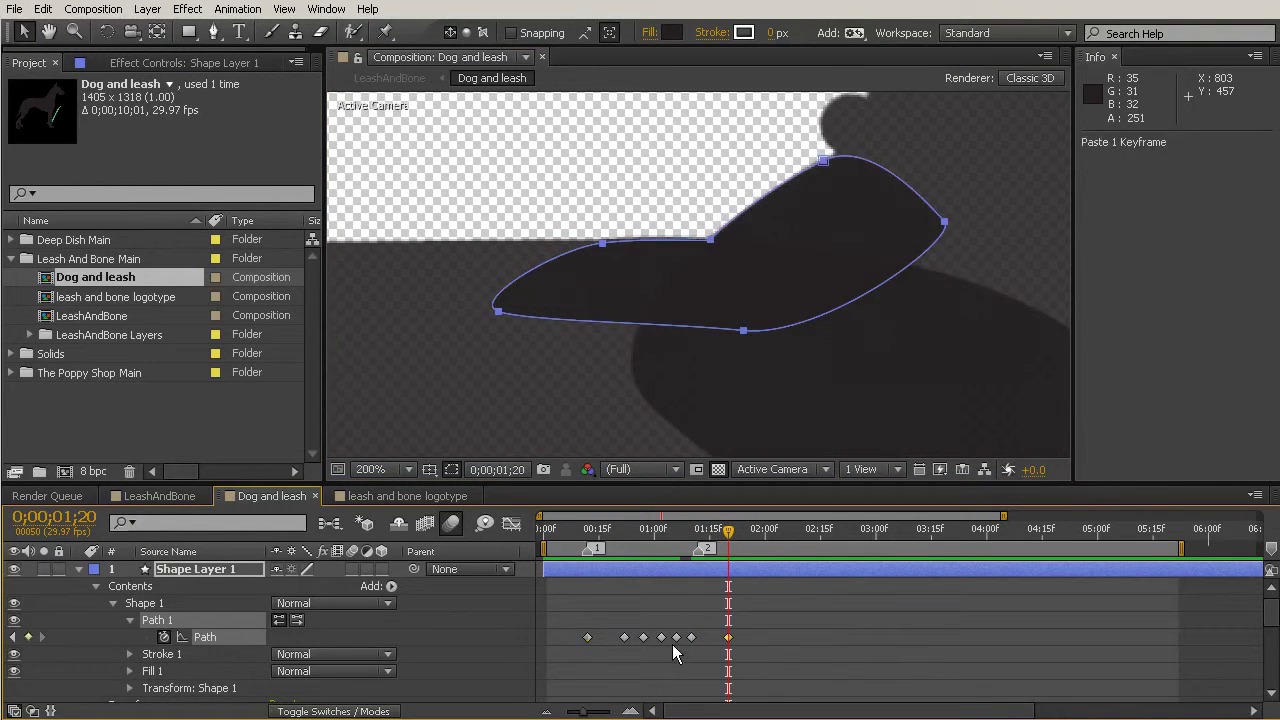
{"action": "left_click_drag", "start_coordinate": [729, 532], "coordinate": [665, 562]}
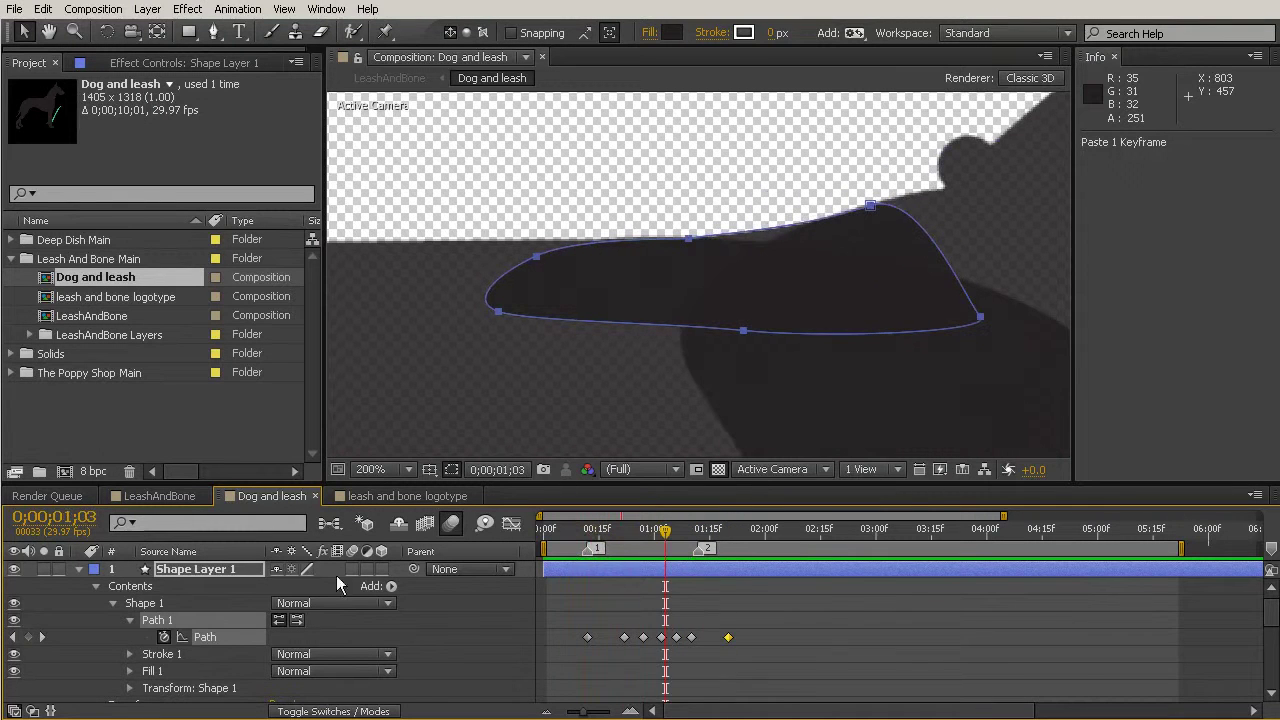
Raise the Head, Neck and Body layers' opacity back to 100%
{"action": "left_click", "coordinate": [80, 569]}
{"action": "left_click_drag", "start_coordinate": [340, 483], "coordinate": [340, 222]}
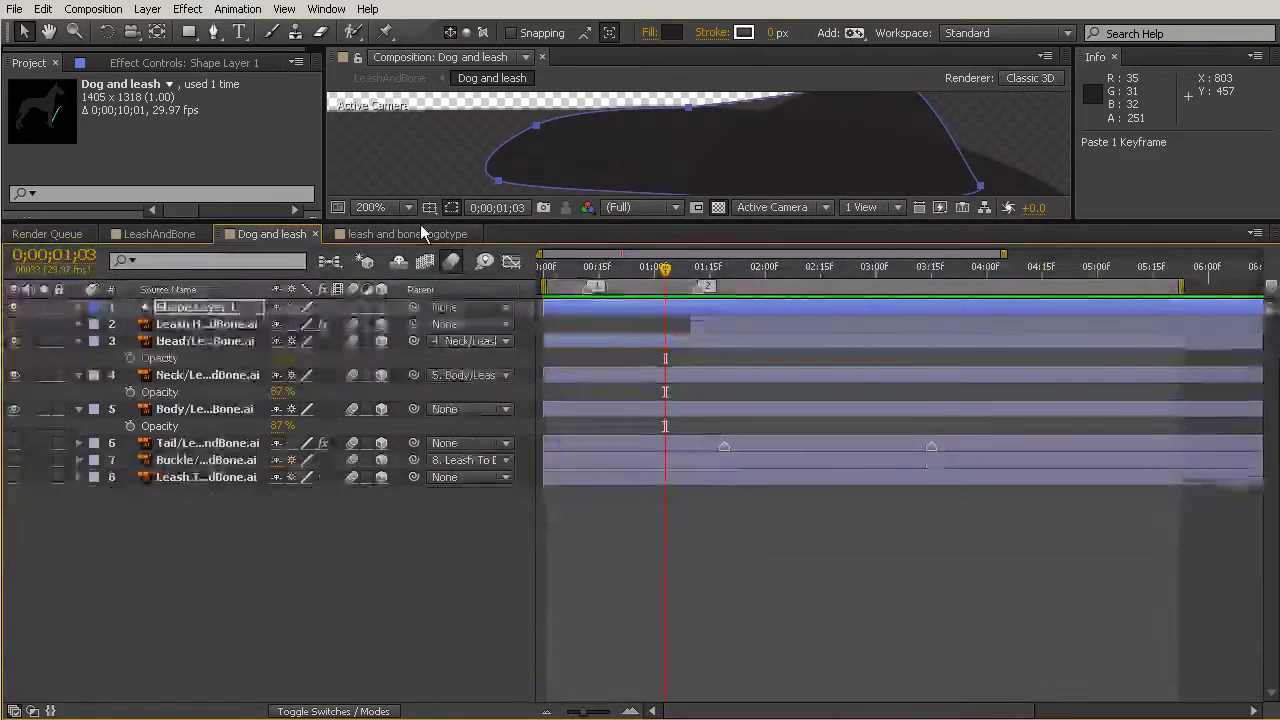
{"action": "left_click", "coordinate": [196, 342], "text": "ctrl"}
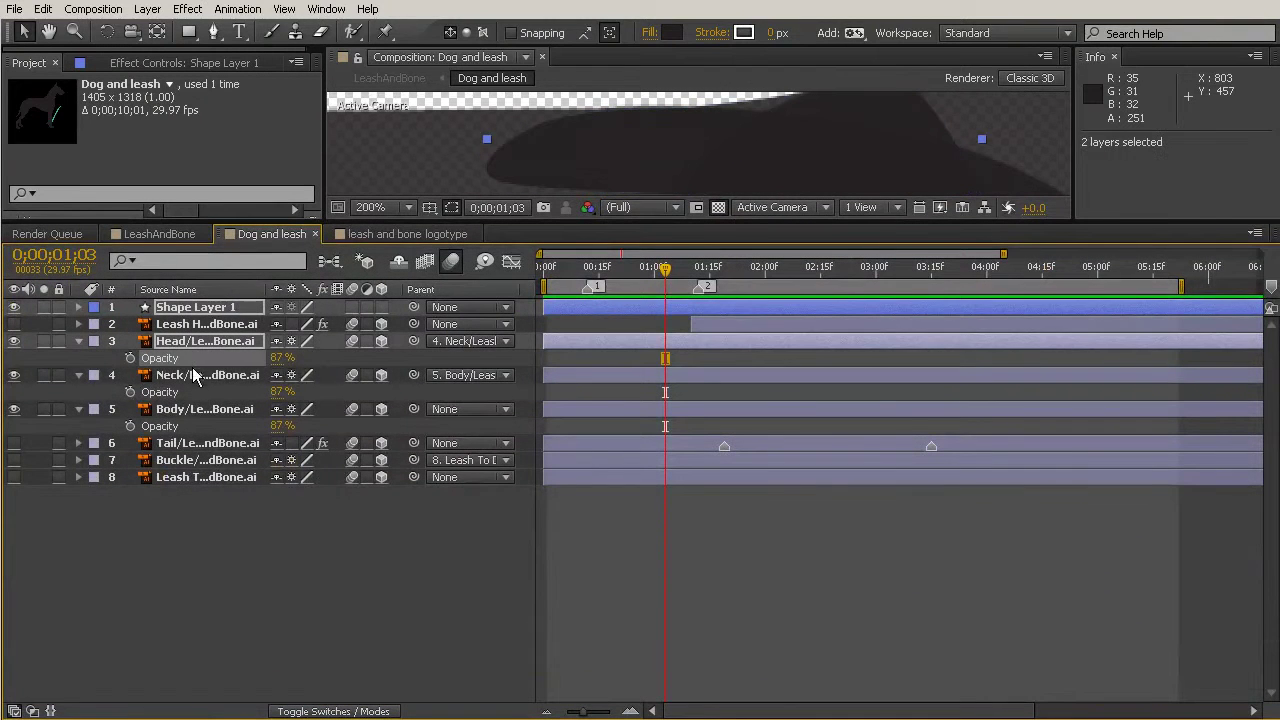
{"action": "left_click", "coordinate": [200, 375], "text": "ctrl"}
{"action": "left_click", "coordinate": [205, 409], "text": "ctrl"}
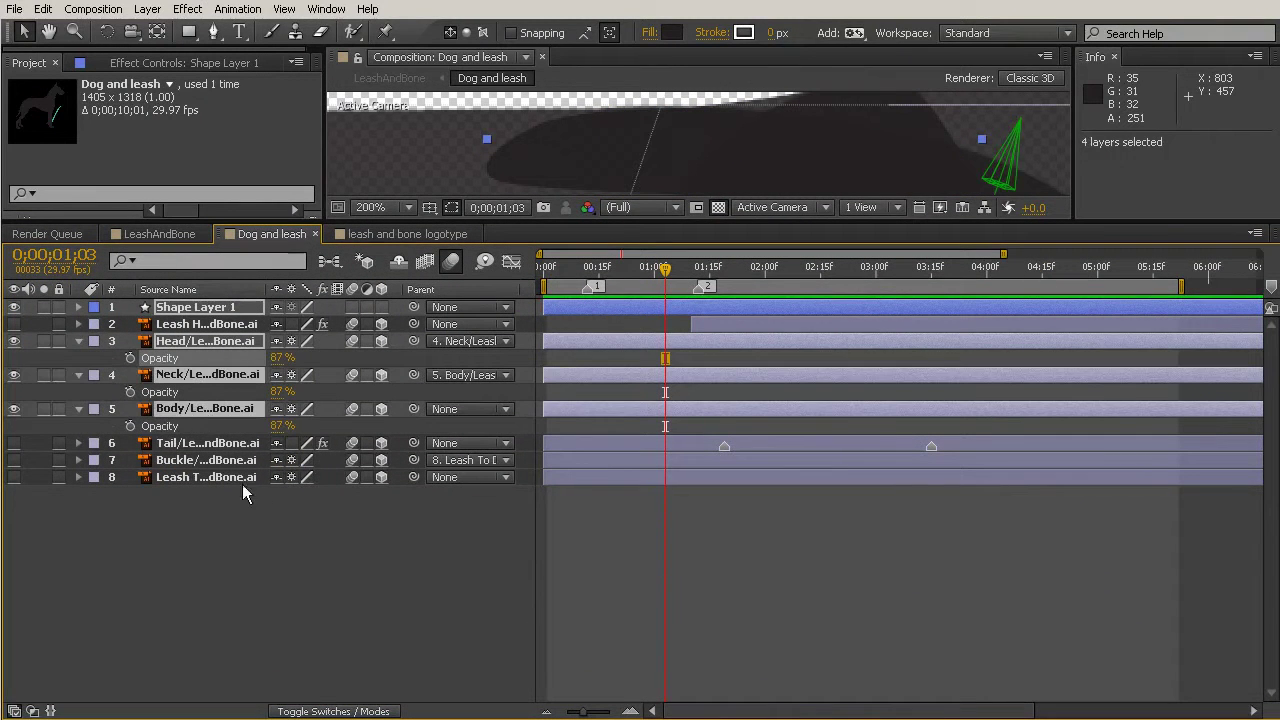
{"action": "left_click", "coordinate": [232, 345], "text": "ctrl"}
{"action": "left_click", "coordinate": [238, 343], "text": "ctrl"}
{"action": "left_click_drag", "start_coordinate": [277, 362], "coordinate": [337, 365]}
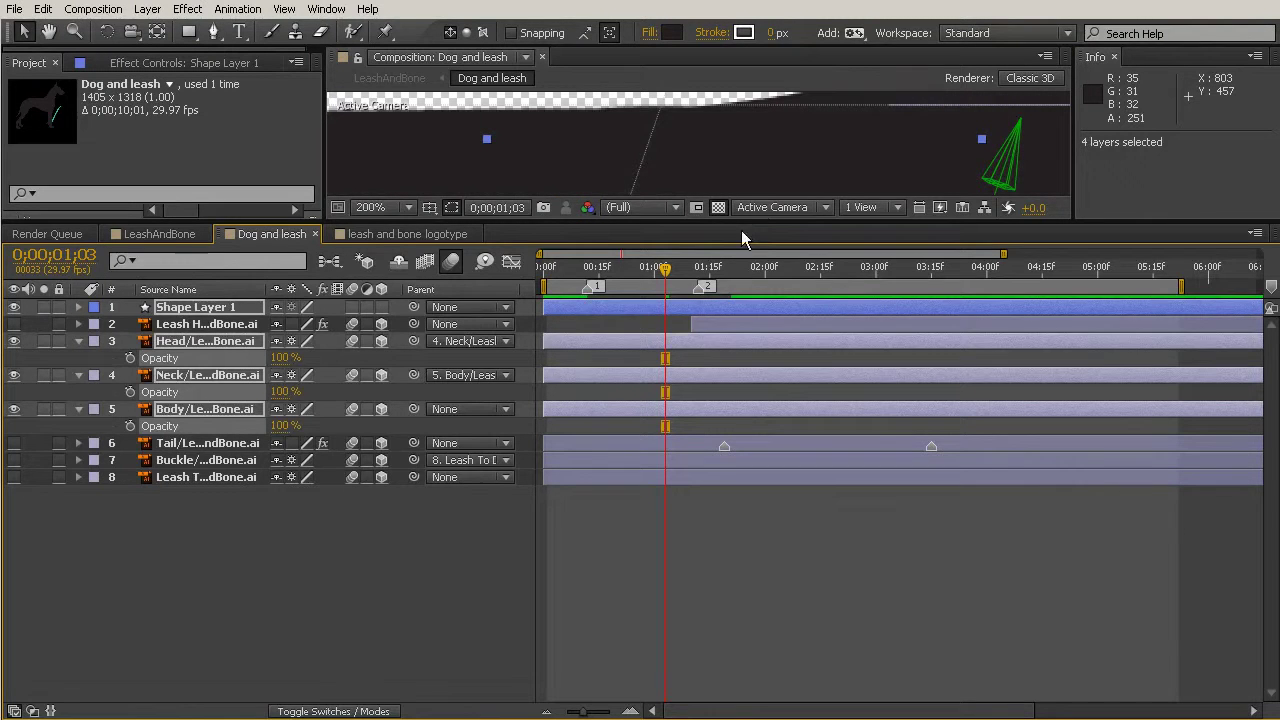
Enlarge the composition view and pan across the dog's body with the Hand tool
{"action": "left_click_drag", "start_coordinate": [741, 220], "coordinate": [741, 444]}
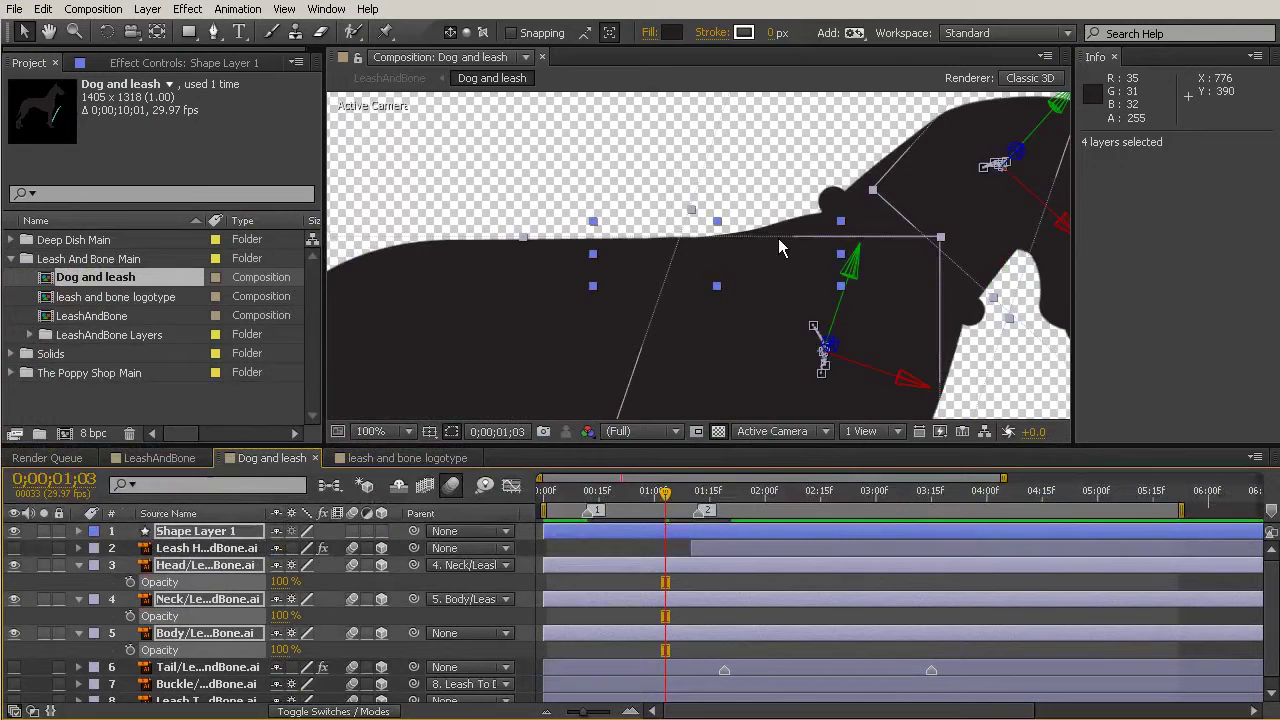
{"action": "key", "text": "h"}
{"action": "left_click_drag", "start_coordinate": [860, 212], "coordinate": [832, 218]}
Deselect all layers, RAM-preview the walk, and stop near frame 0;00;00;26
{"action": "key", "text": "v"}
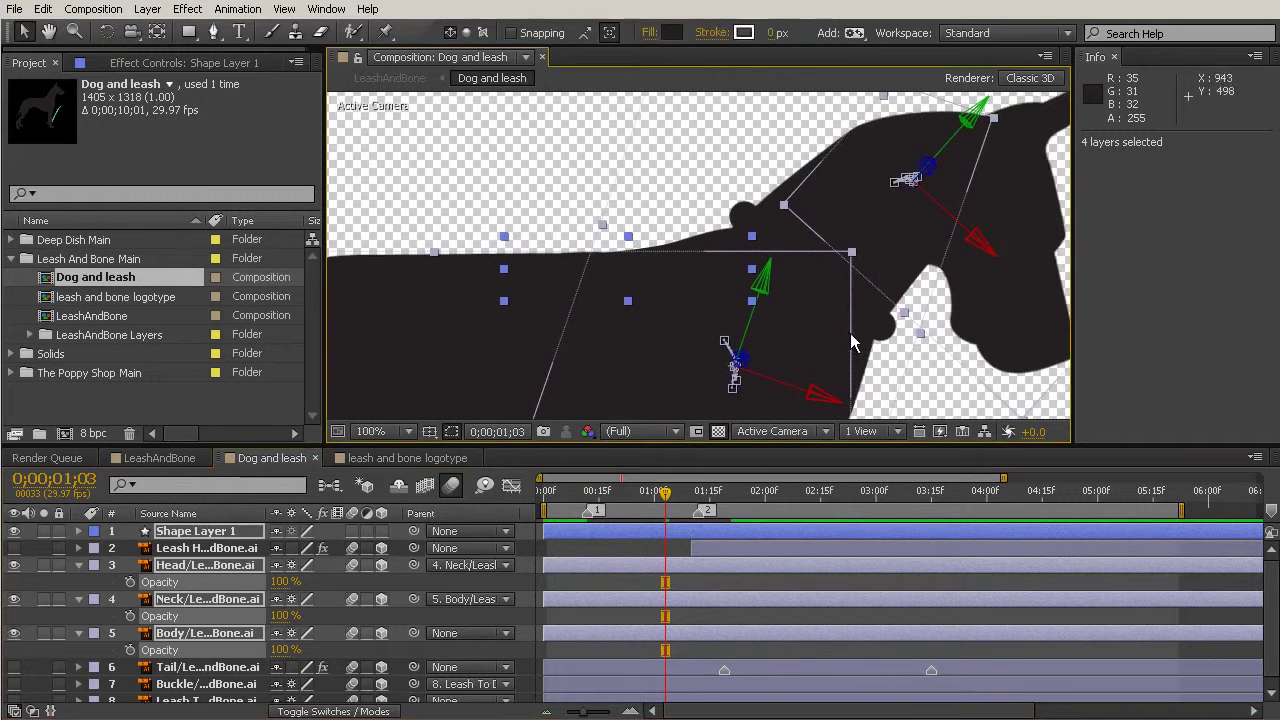
{"action": "left_click", "coordinate": [938, 394]}
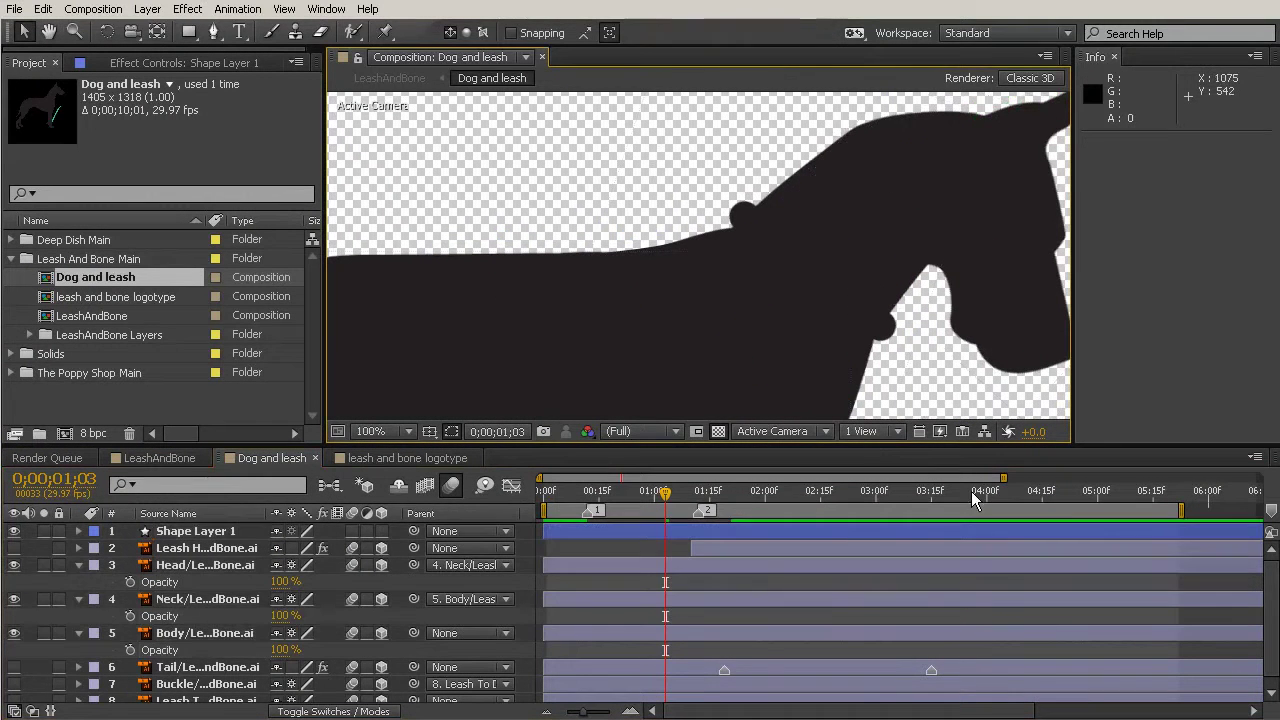
{"action": "left_click_drag", "start_coordinate": [663, 497], "coordinate": [819, 498]}
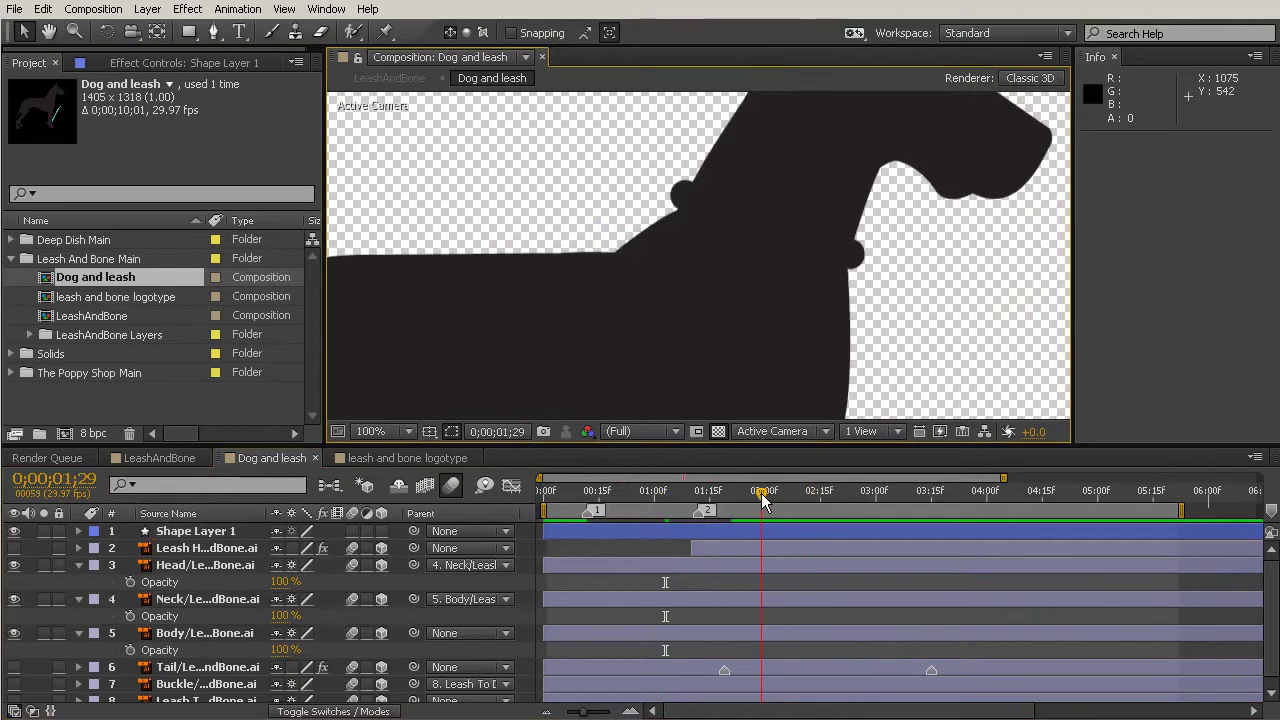
{"action": "key", "text": "KP_0"}
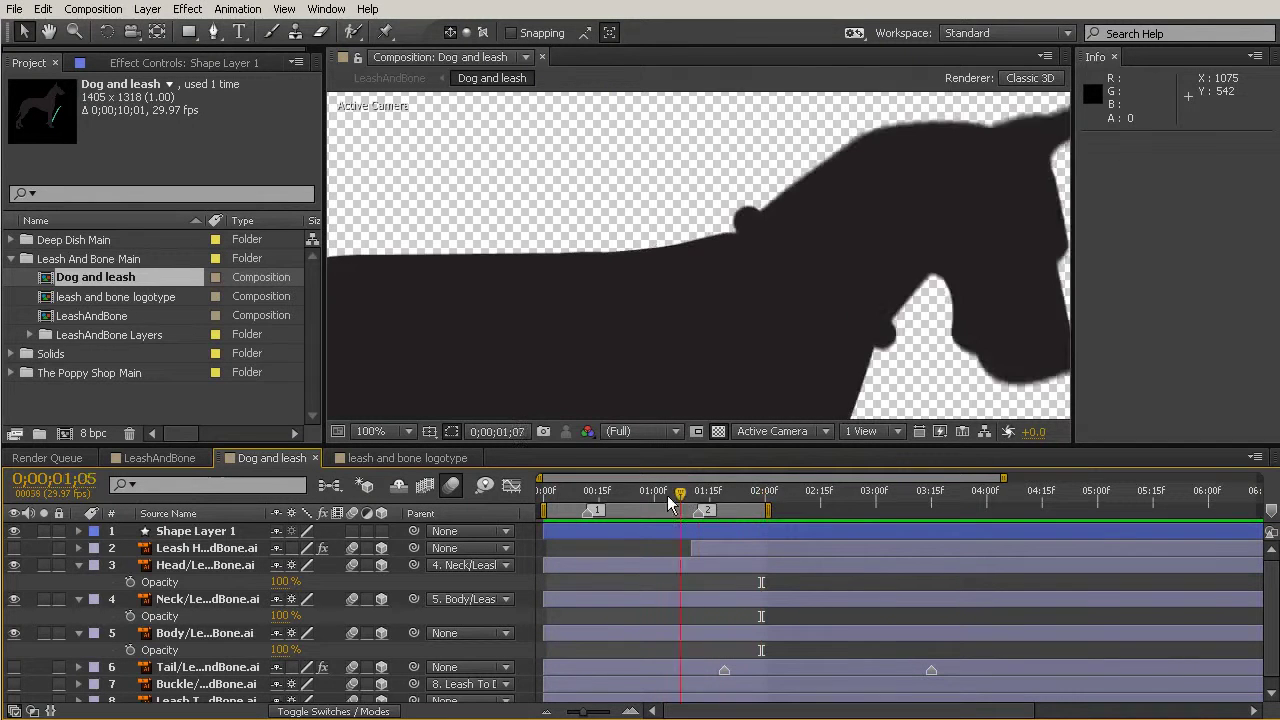
{"action": "left_click", "coordinate": [608, 535]}
{"action": "left_click_drag", "start_coordinate": [609, 528], "coordinate": [638, 570]}
Reveal Shape Layer 1's path keyframes with U and nudge the peak vertex onto the back edge
{"action": "left_click", "coordinate": [636, 532]}
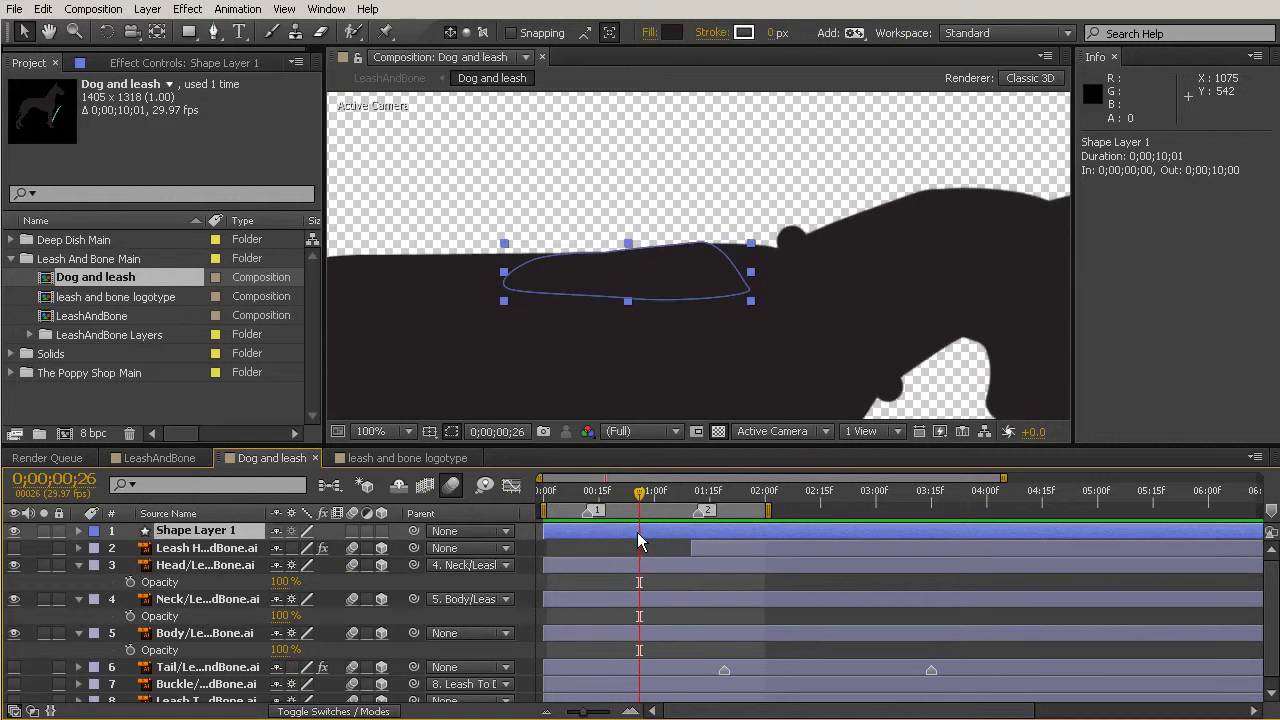
{"action": "key", "text": "u"}
{"action": "left_click", "coordinate": [636, 495]}
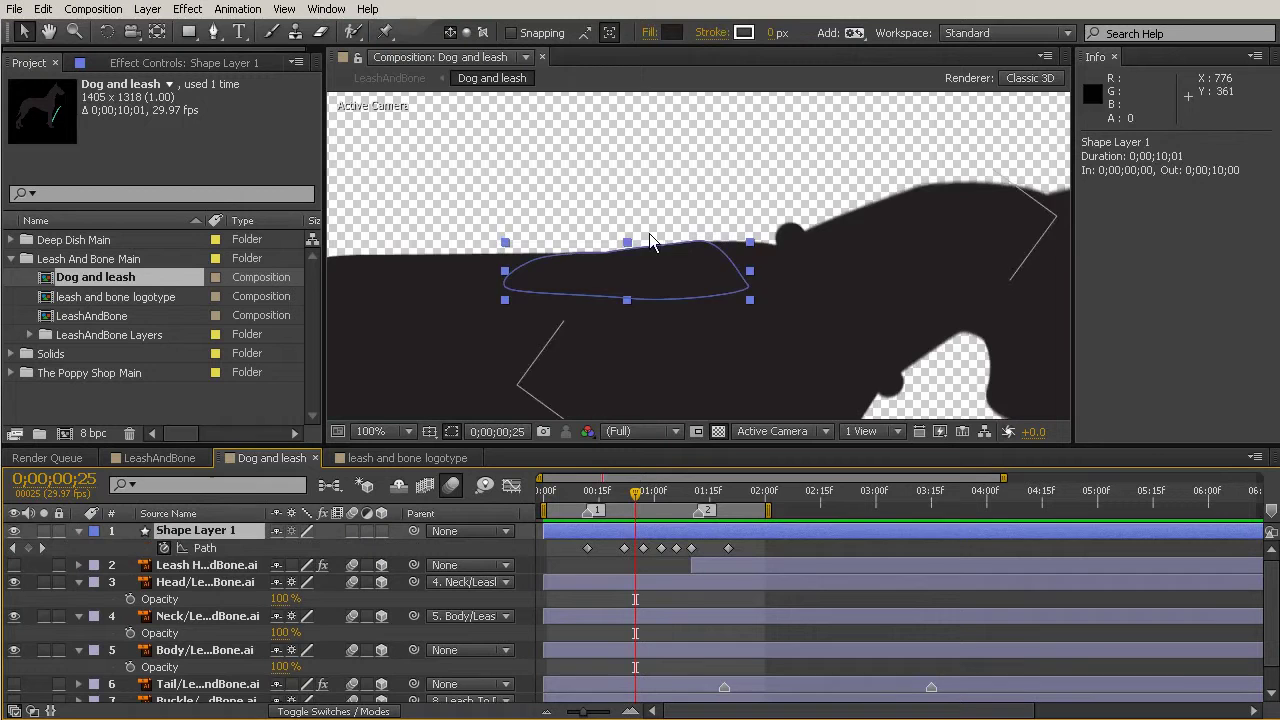
{"action": "scroll", "coordinate": [666, 257], "scroll_direction": "up", "scroll_amount": 1}
{"action": "scroll", "coordinate": [666, 249], "scroll_direction": "up", "scroll_amount": 1}
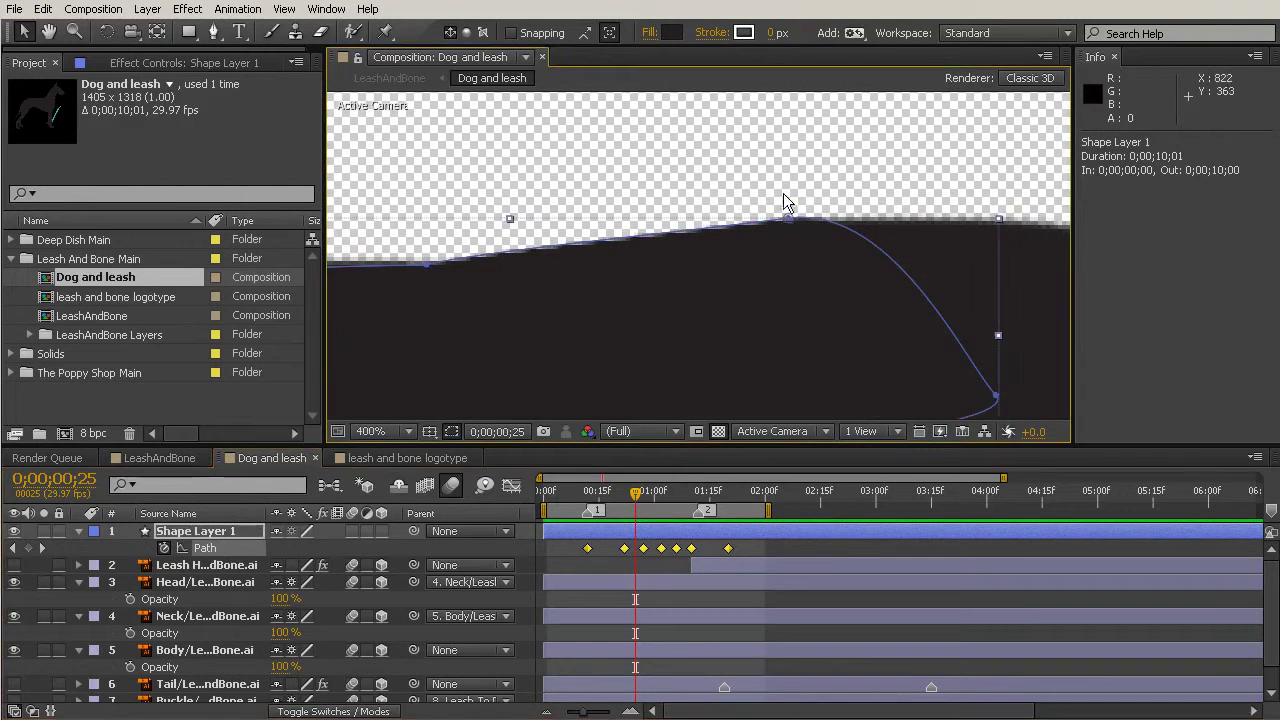
{"action": "left_click", "coordinate": [789, 220]}
{"action": "left_click_drag", "start_coordinate": [789, 229], "coordinate": [791, 229]}
At 0;00;01;15, reshape the path's vertices onto the back-to-neck outline
{"action": "left_click_drag", "start_coordinate": [635, 491], "coordinate": [707, 553]}
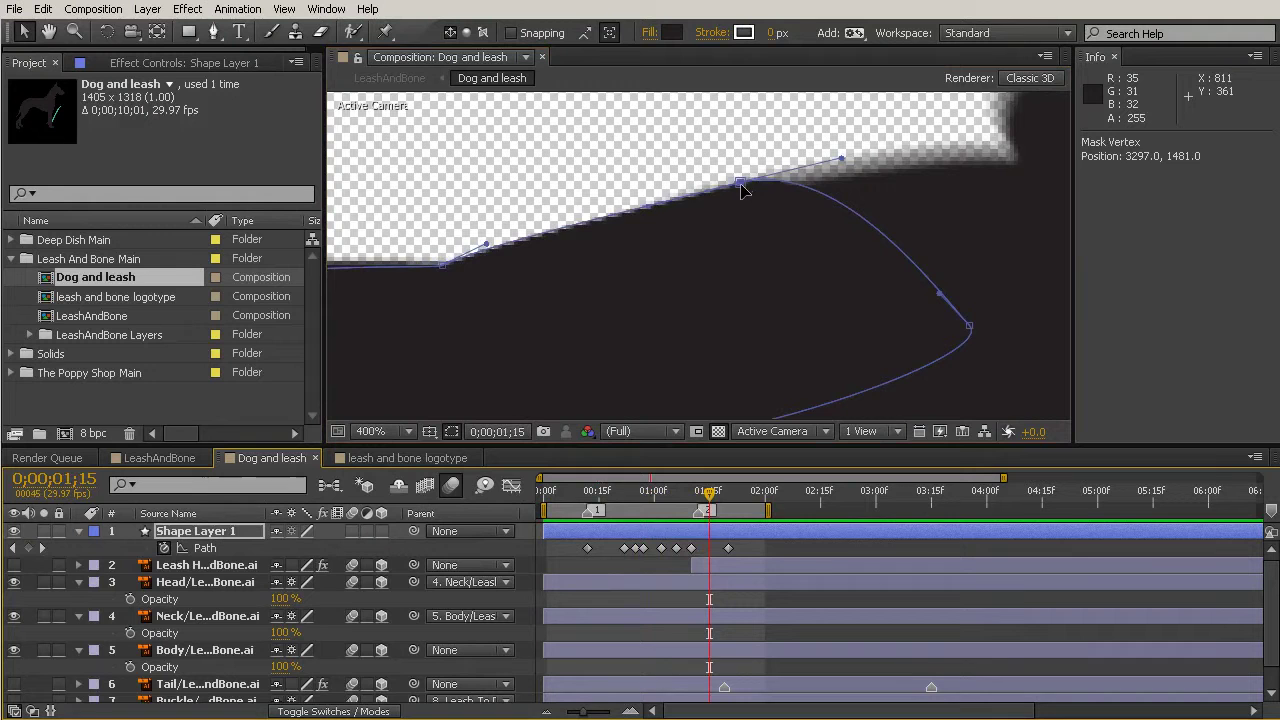
{"action": "left_click_drag", "start_coordinate": [742, 190], "coordinate": [865, 182]}
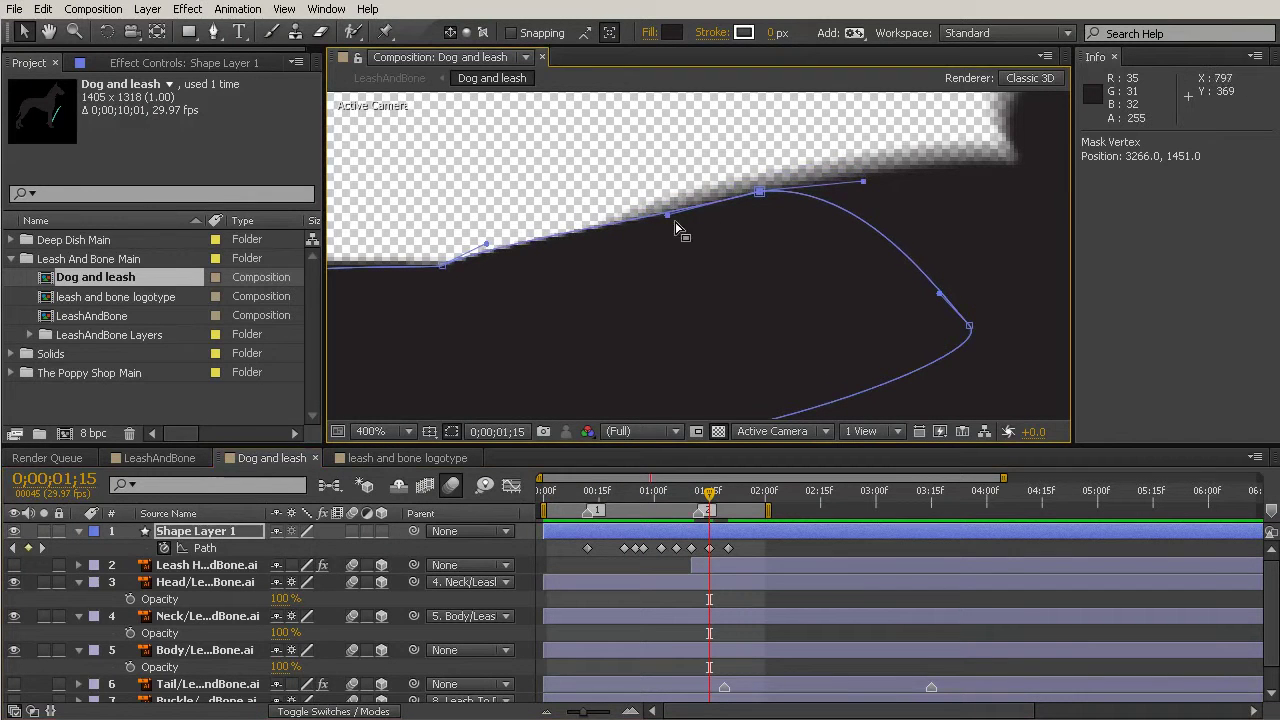
{"action": "left_click_drag", "start_coordinate": [666, 216], "coordinate": [677, 202]}
{"action": "left_click_drag", "start_coordinate": [761, 193], "coordinate": [791, 194]}
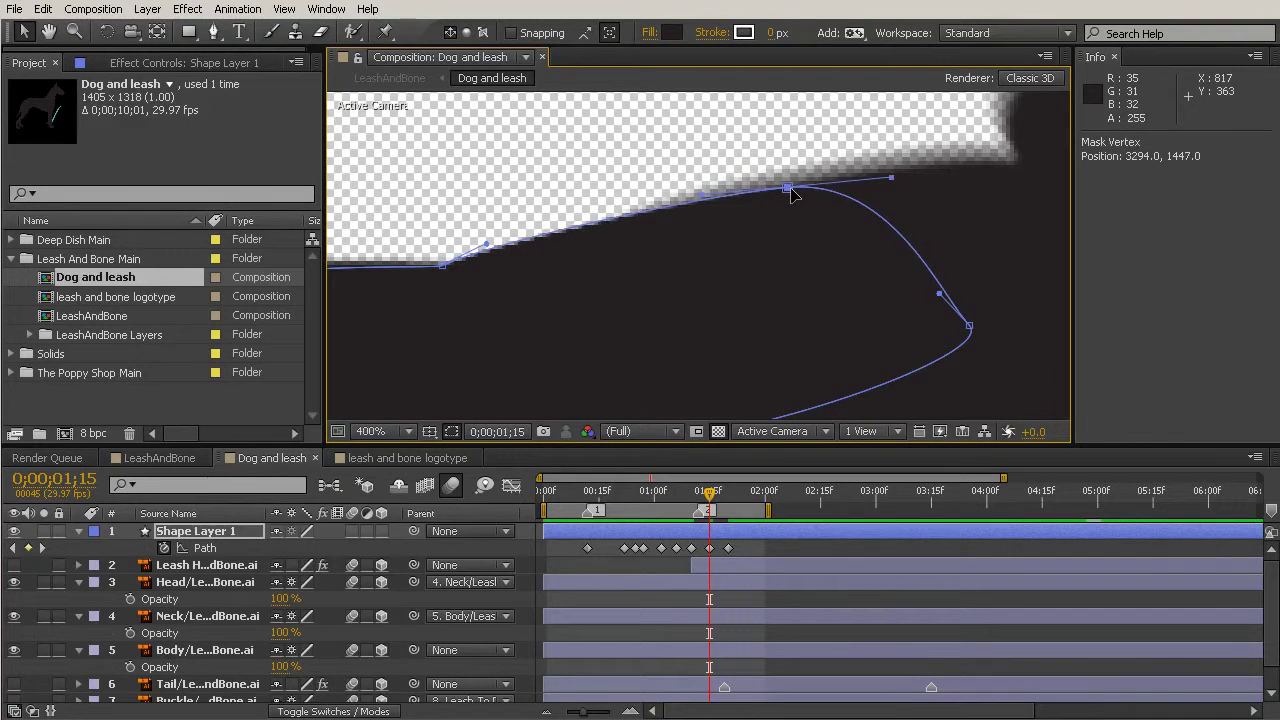
{"action": "left_click_drag", "start_coordinate": [713, 497], "coordinate": [678, 500]}
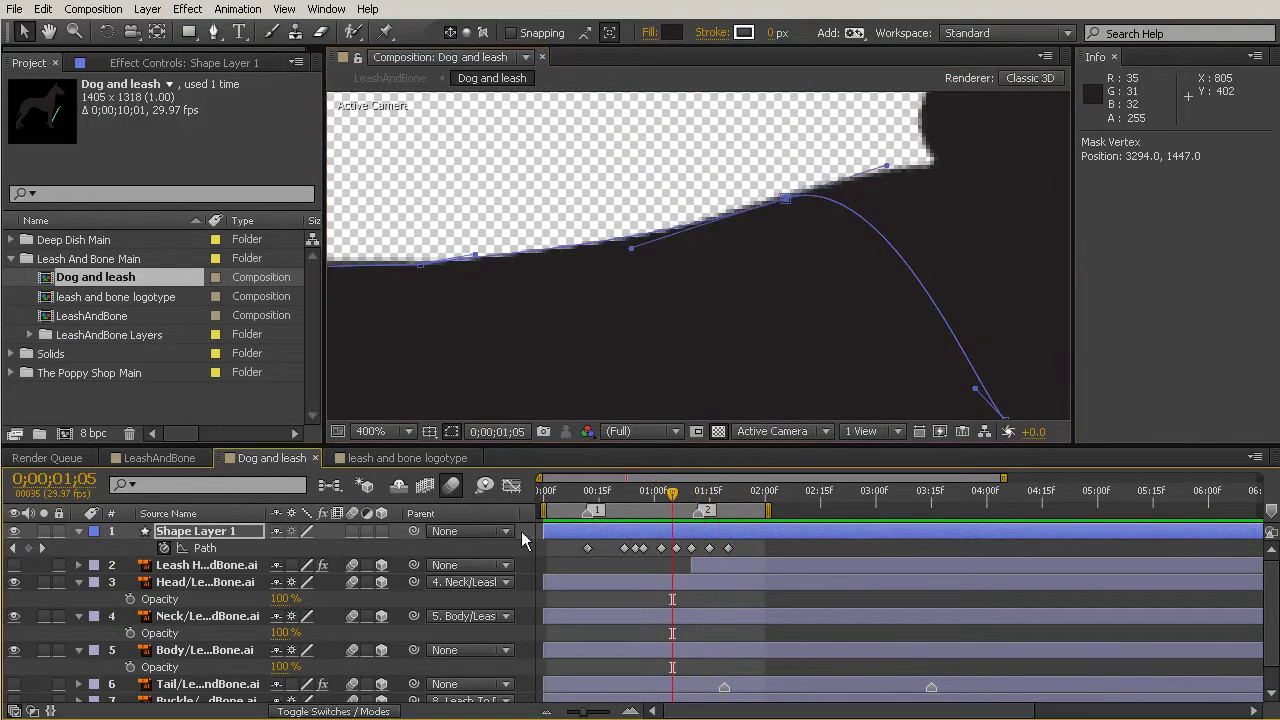
Enable Shape Layer 1's motion blur, scrub the frames, then RAM-preview at 100%
{"action": "left_click", "coordinate": [352, 531]}
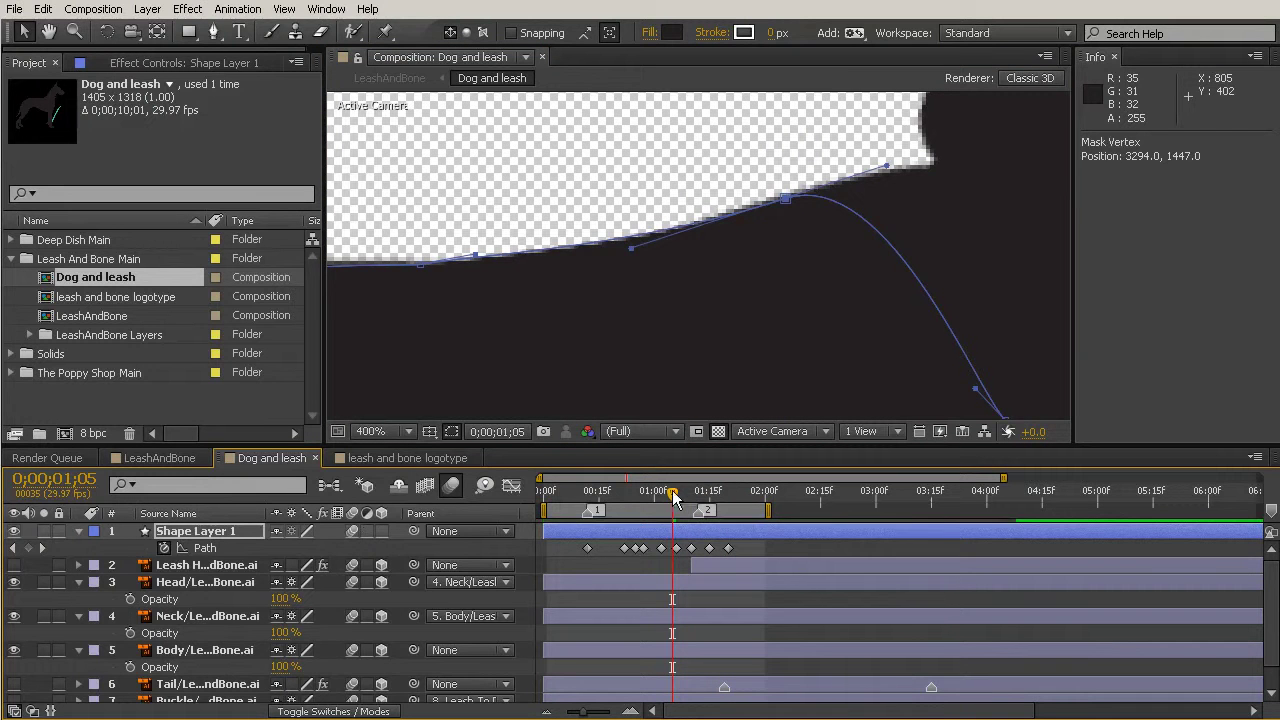
{"action": "left_click_drag", "start_coordinate": [675, 498], "coordinate": [750, 528]}
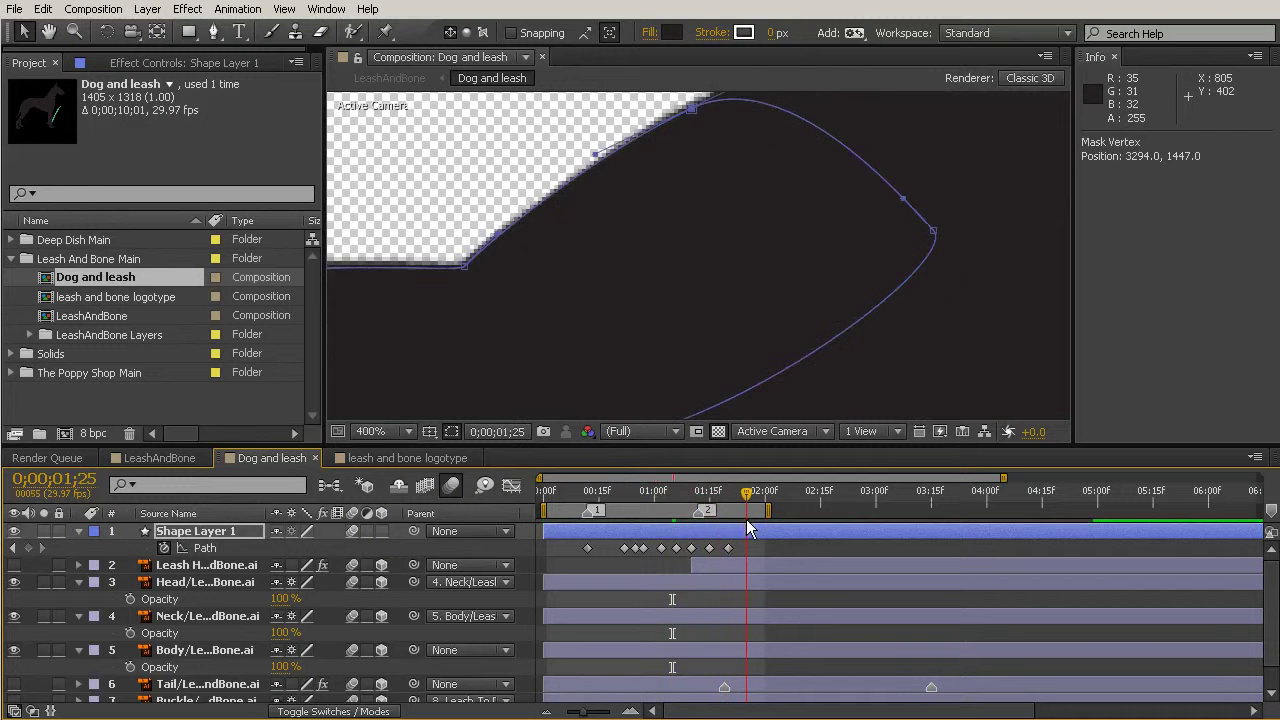
{"action": "scroll", "coordinate": [663, 314], "scroll_direction": "down", "scroll_amount": 6}
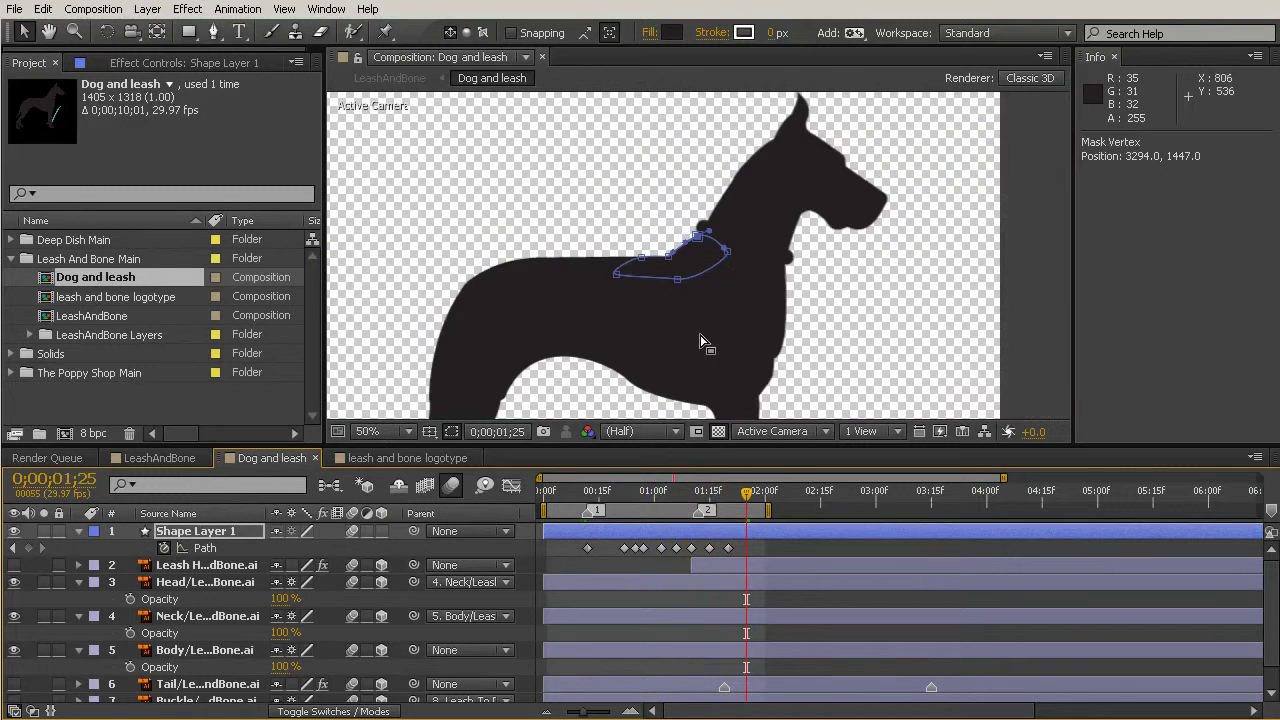
{"action": "scroll", "coordinate": [697, 308], "scroll_direction": "up", "scroll_amount": 1}
{"action": "scroll", "coordinate": [717, 346], "scroll_direction": "left", "scroll_amount": 3}
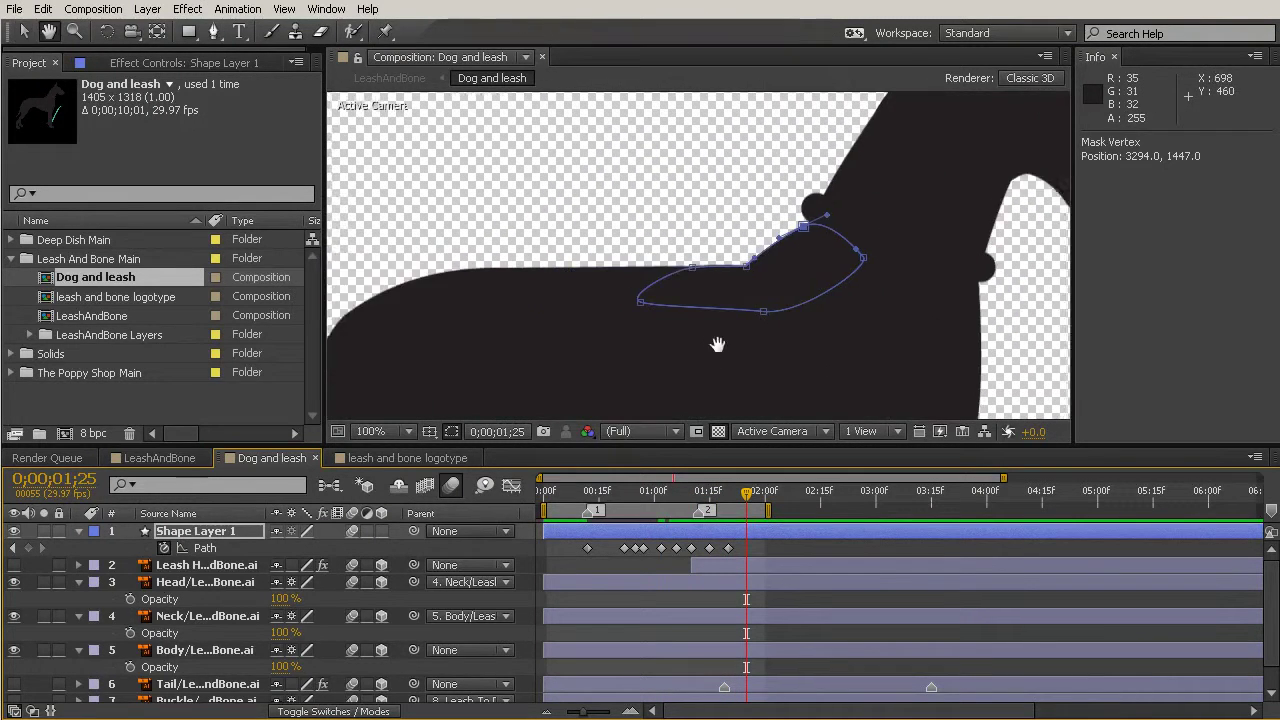
{"action": "key", "text": "KP_0"}
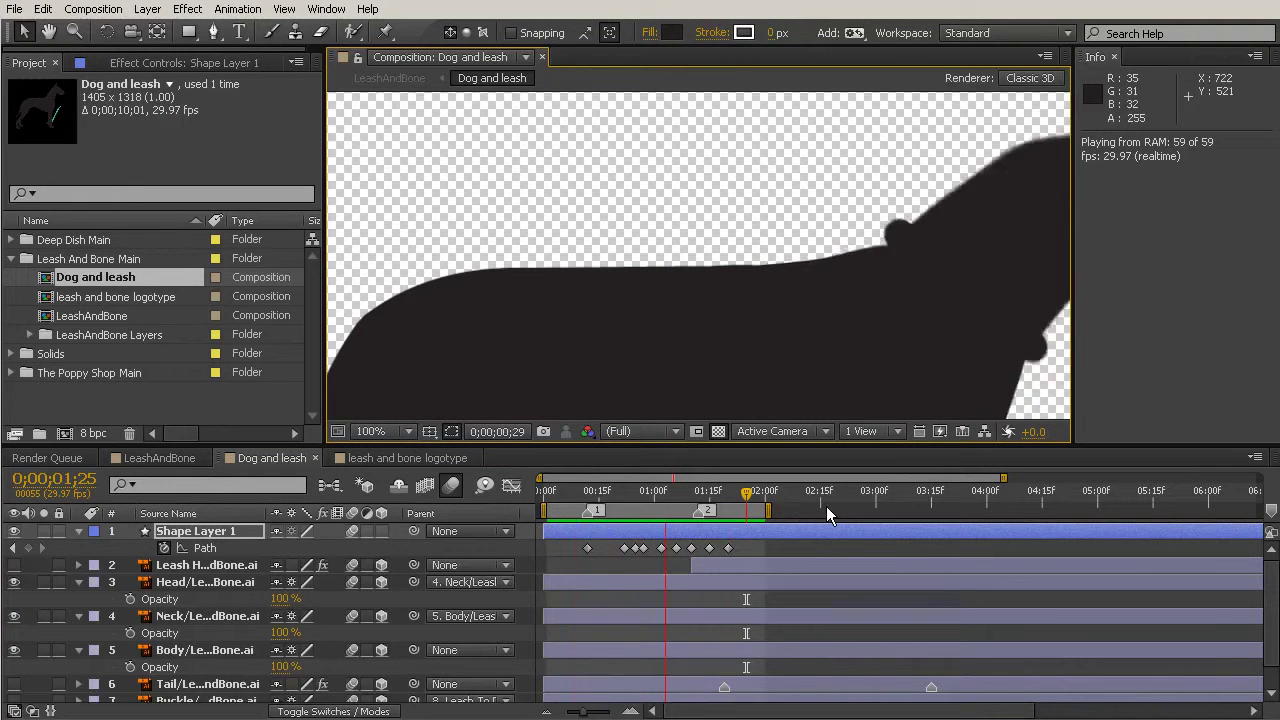
{"action": "key", "text": "space"}
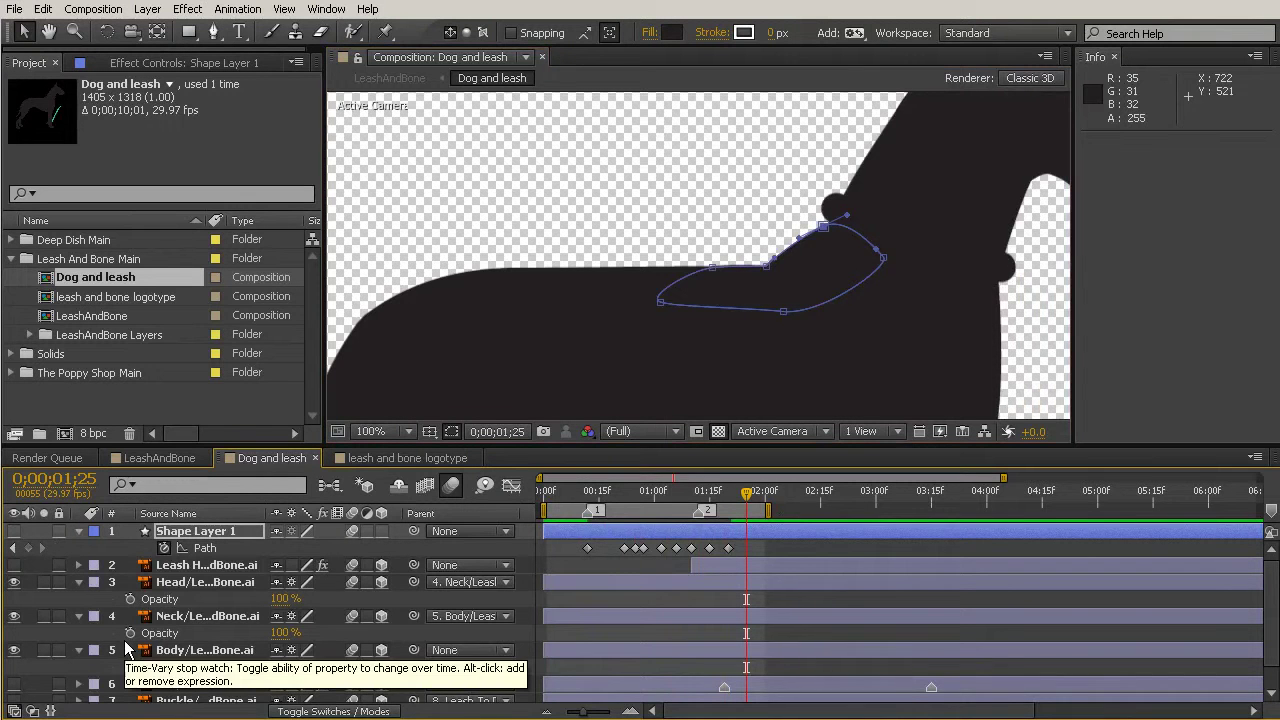
Preview the neck joint again, deselecting Shape Layer 1 with F2 to hide its outline
{"action": "key", "text": "space"}
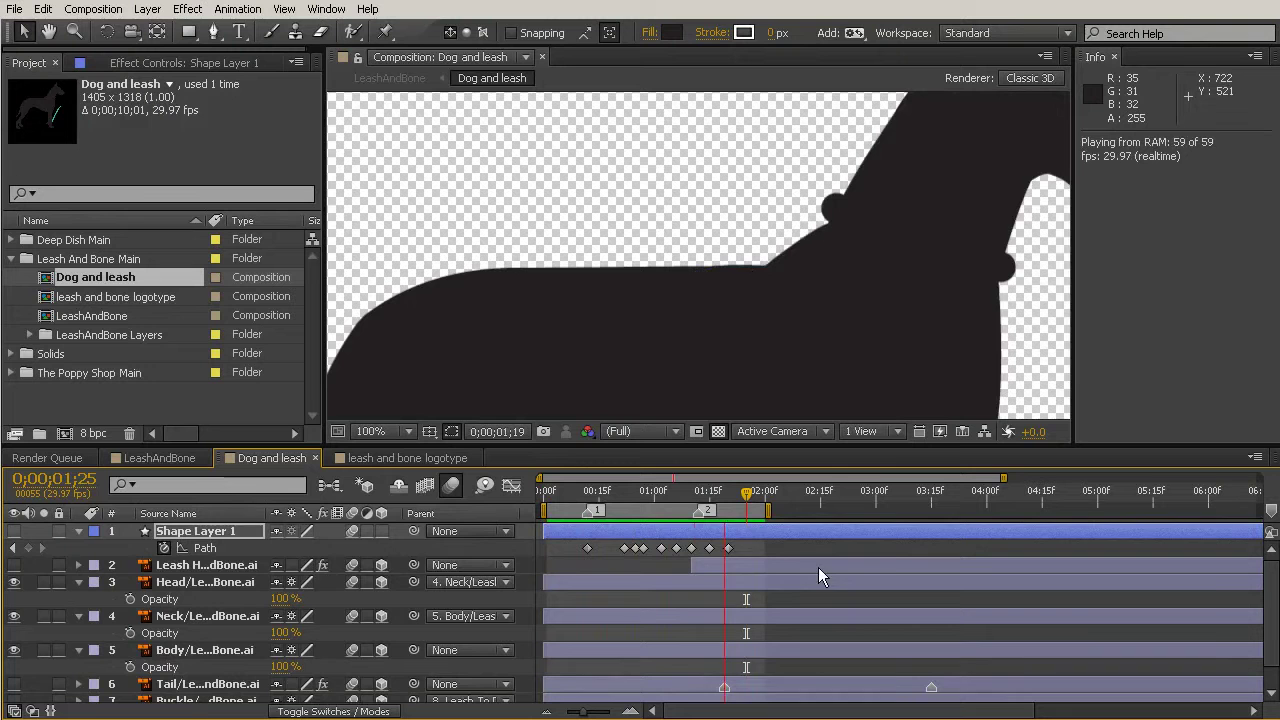
{"action": "key", "text": "space"}
{"action": "key", "text": "F2"}
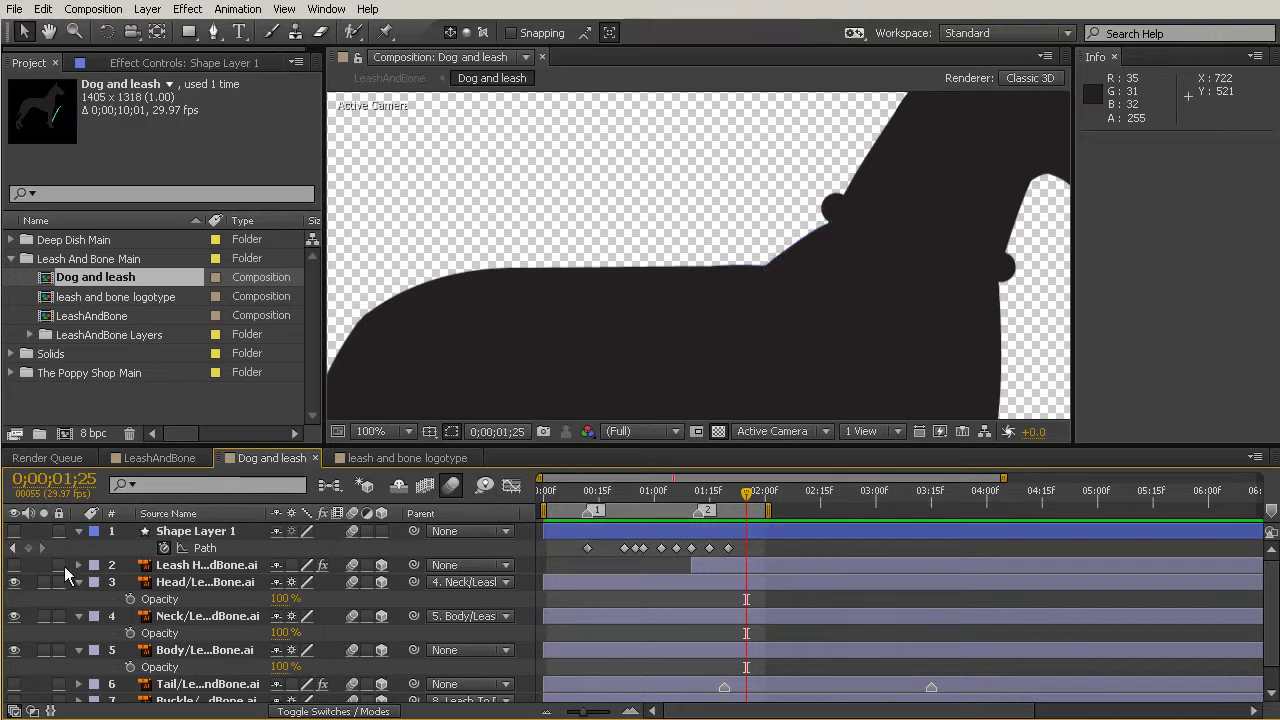
{"action": "key", "text": "space"}
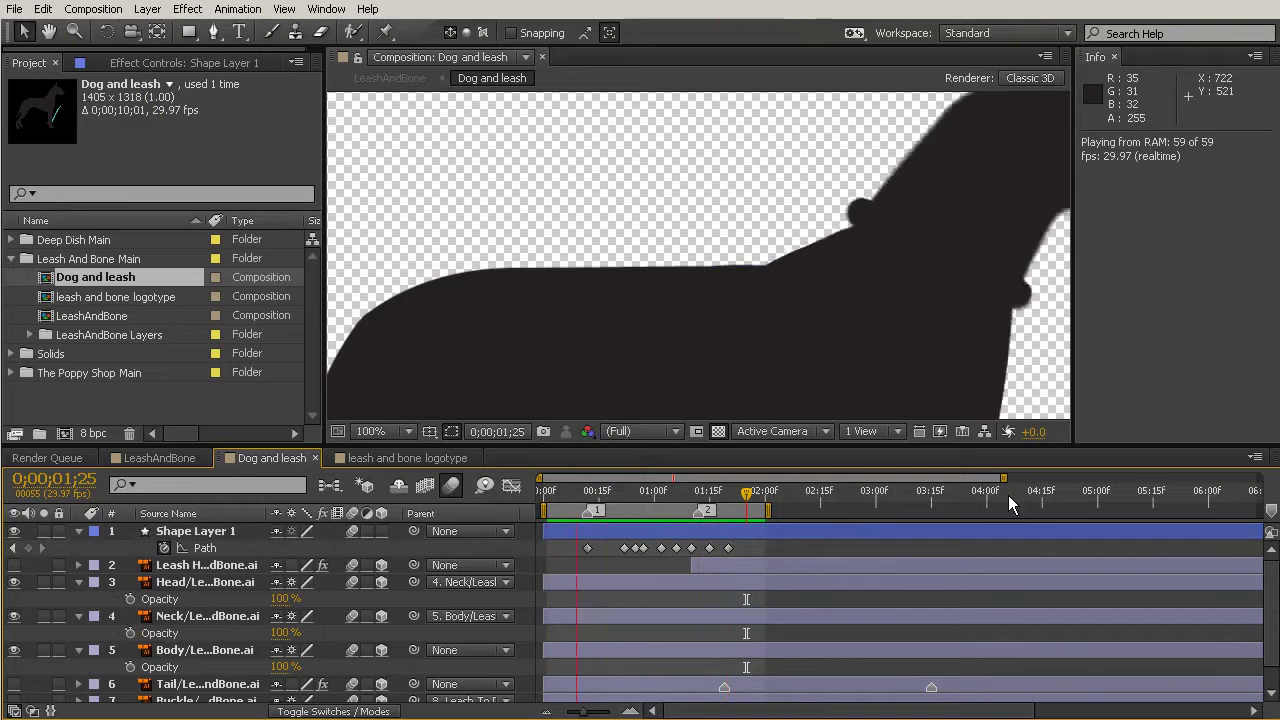
{"action": "key", "text": "space"}
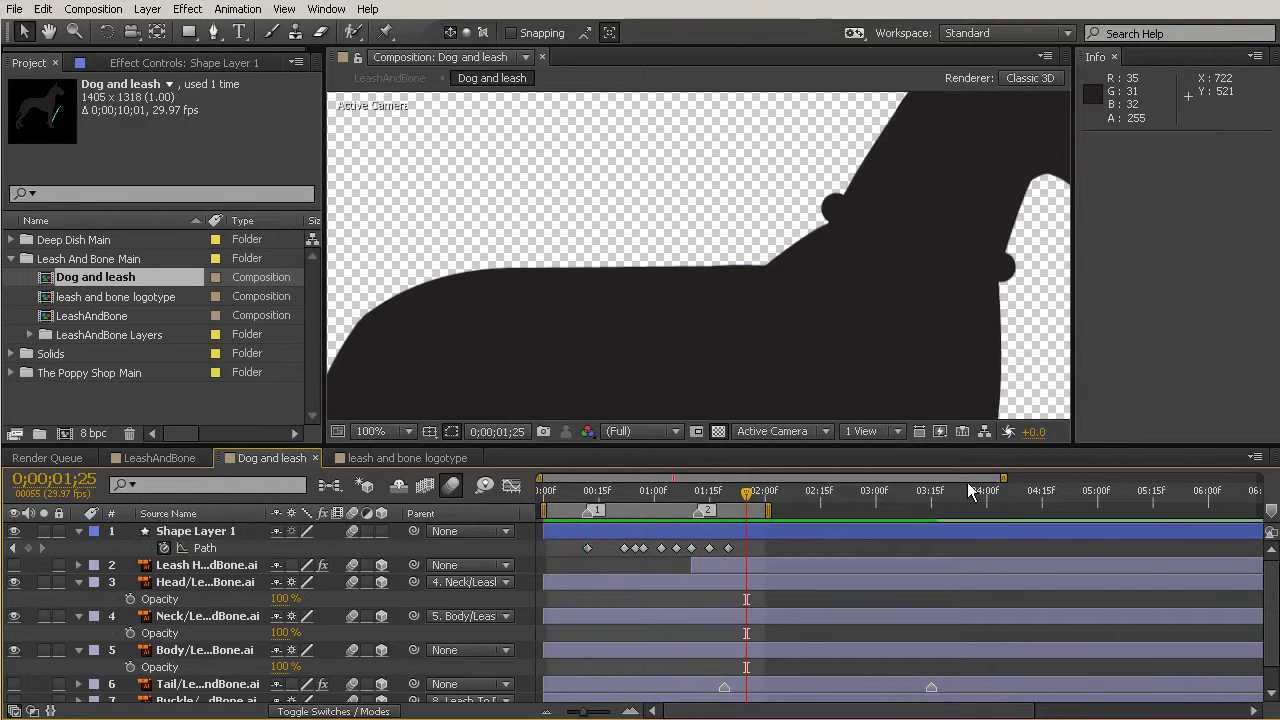
{"action": "left_click_drag", "start_coordinate": [746, 492], "coordinate": [721, 534]}
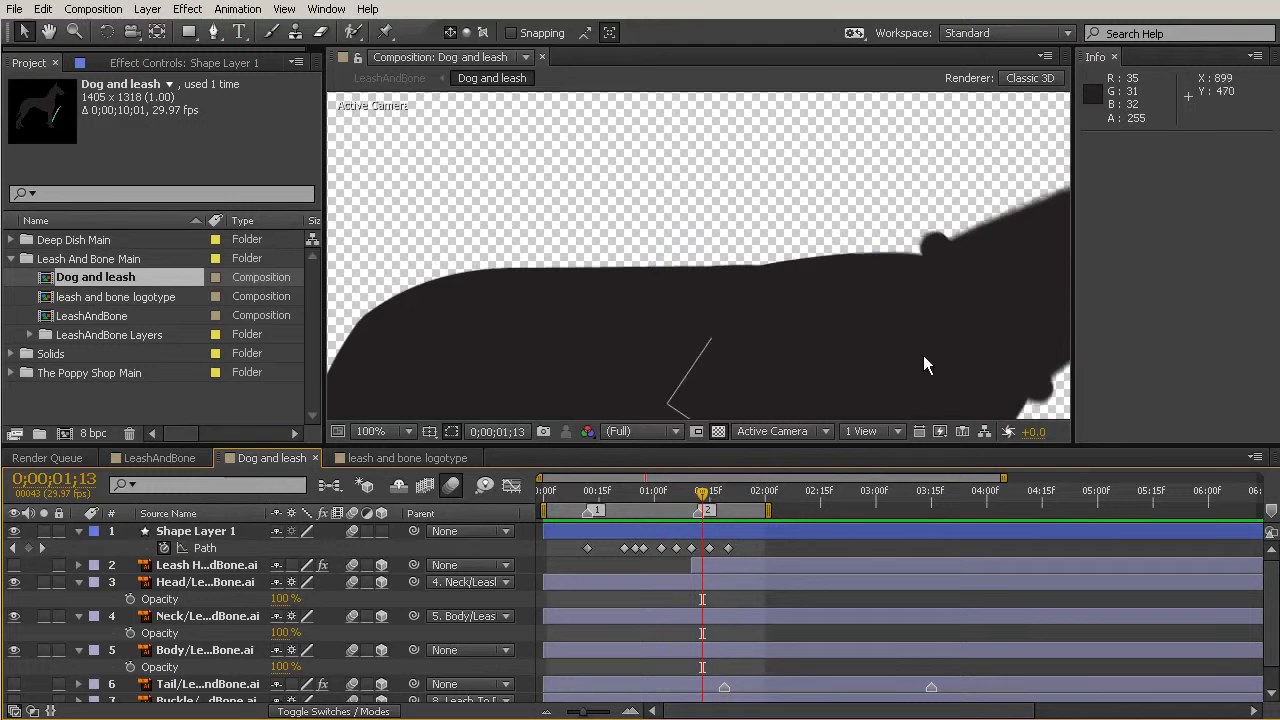
Pan to the dog's head, scrub the head turn, then switch to LeashAndBone
{"action": "key", "text": "h"}
{"action": "left_click_drag", "start_coordinate": [923, 355], "coordinate": [840, 306]}
{"action": "left_click_drag", "start_coordinate": [896, 359], "coordinate": [754, 400]}
{"action": "key", "text": "v"}
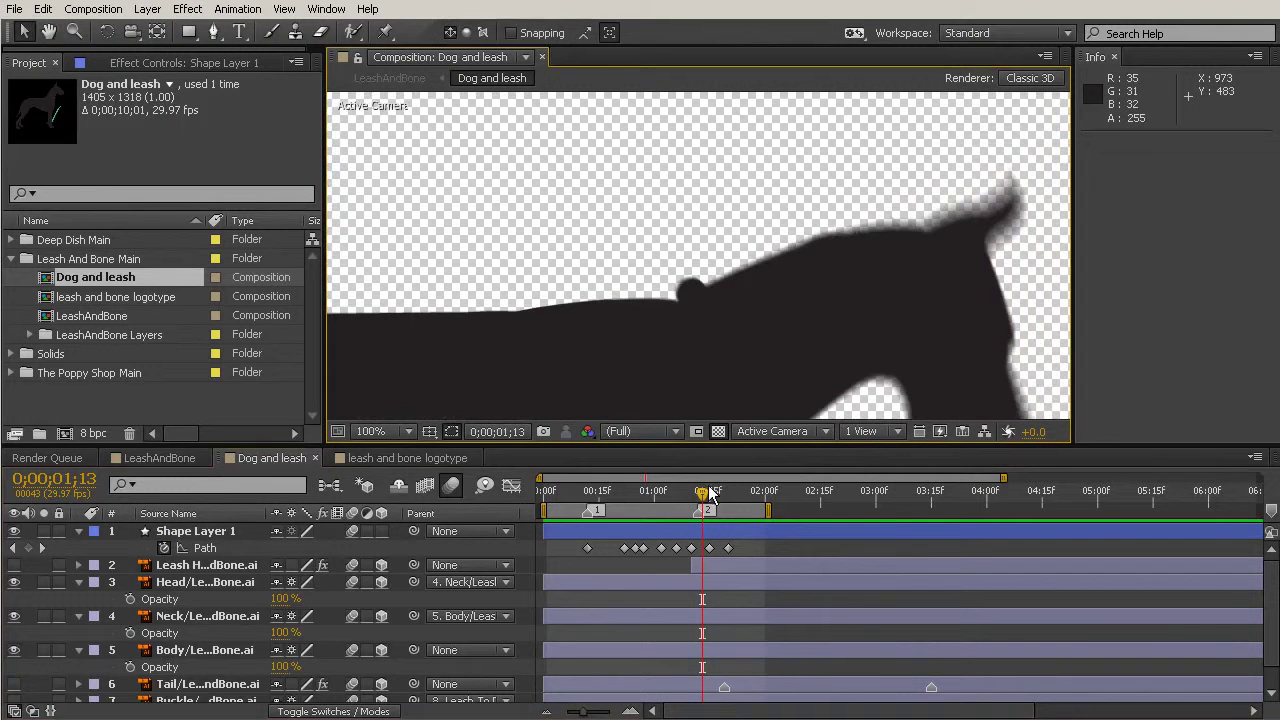
{"action": "left_click_drag", "start_coordinate": [710, 492], "coordinate": [711, 571]}
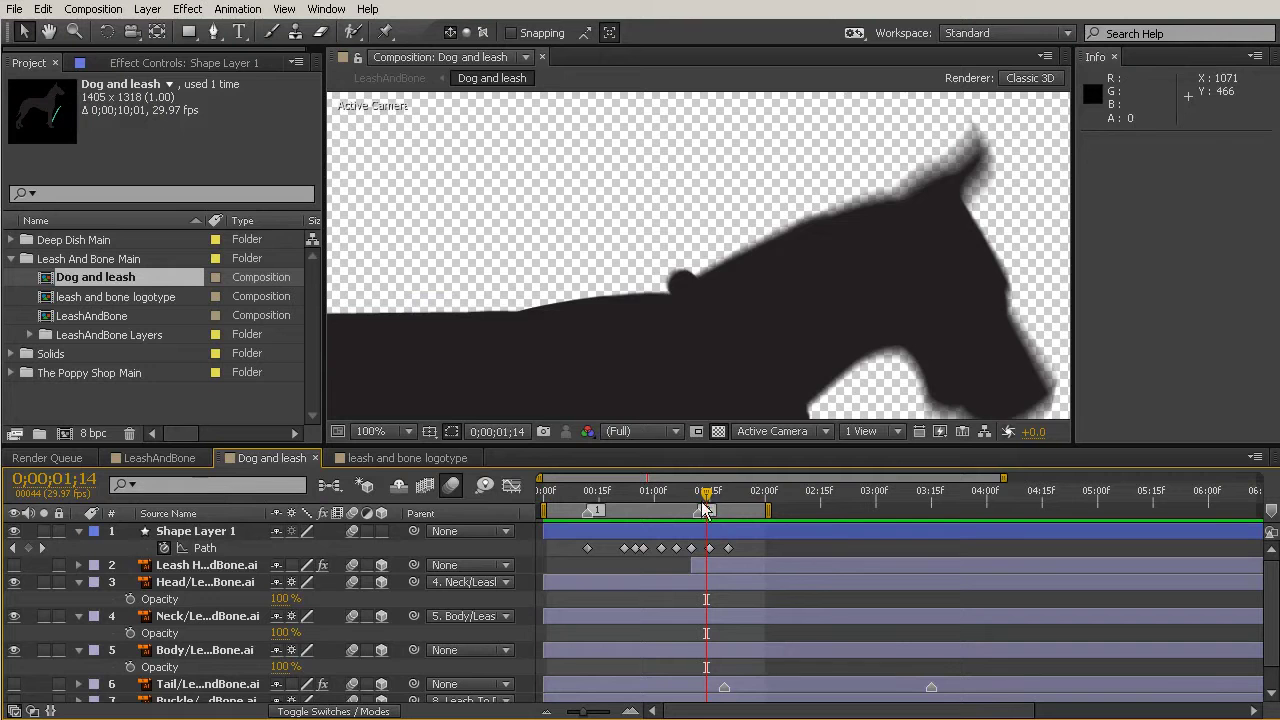
{"action": "left_click_drag", "start_coordinate": [701, 501], "coordinate": [585, 502]}
{"action": "left_click", "coordinate": [152, 459]}
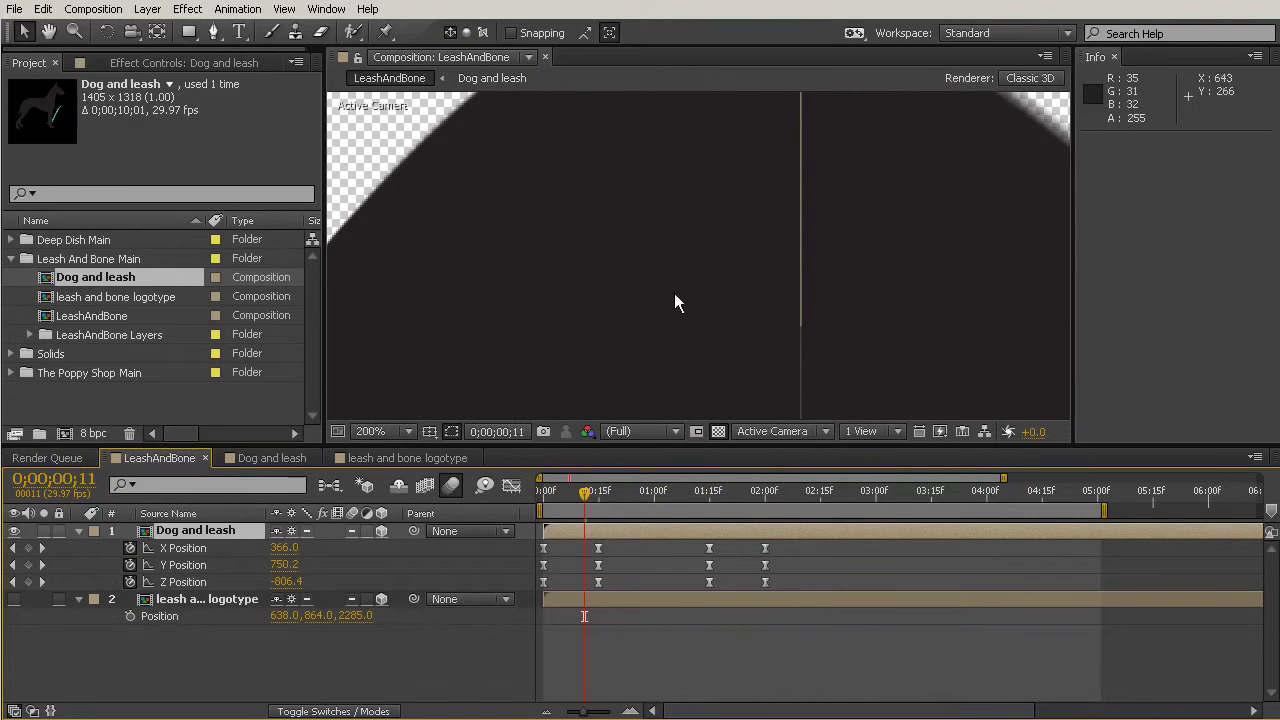
Zoom the viewer to 25%, centre the scene, and move to 0;00;01;27
{"action": "scroll", "coordinate": [708, 255], "scroll_direction": "down", "scroll_amount": 3}
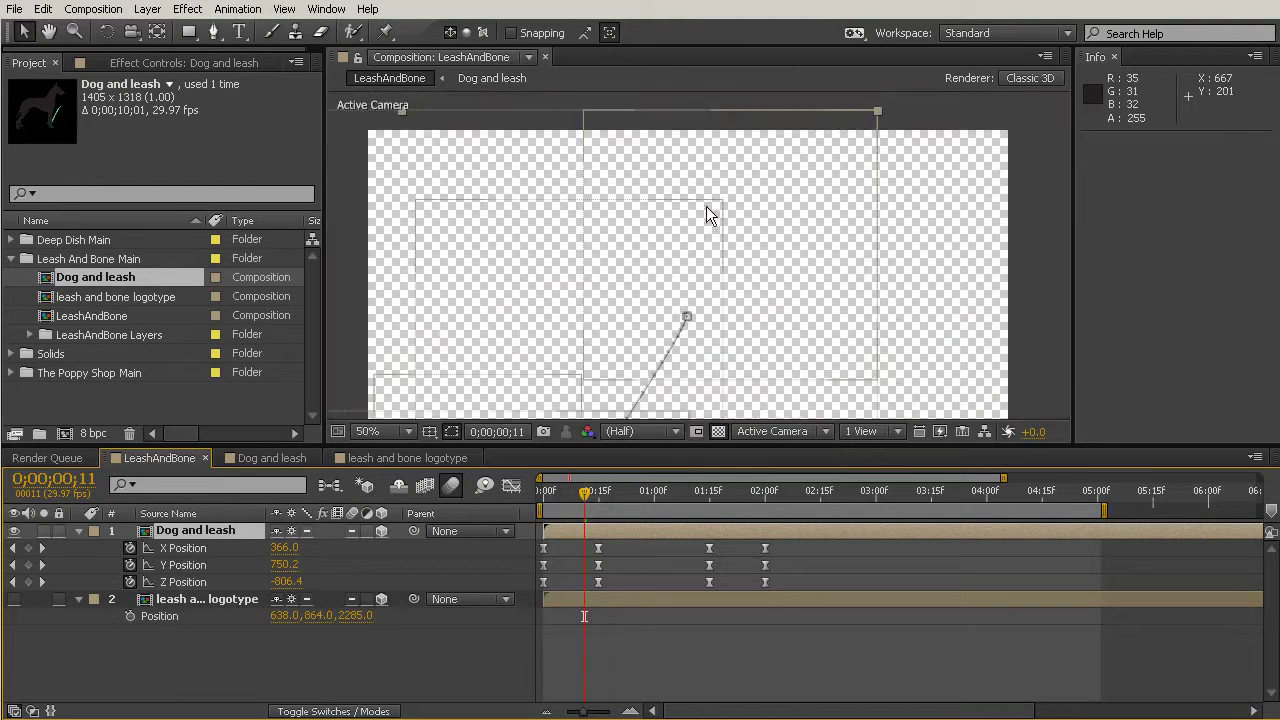
{"action": "left_click_drag", "start_coordinate": [704, 221], "coordinate": [786, 172]}
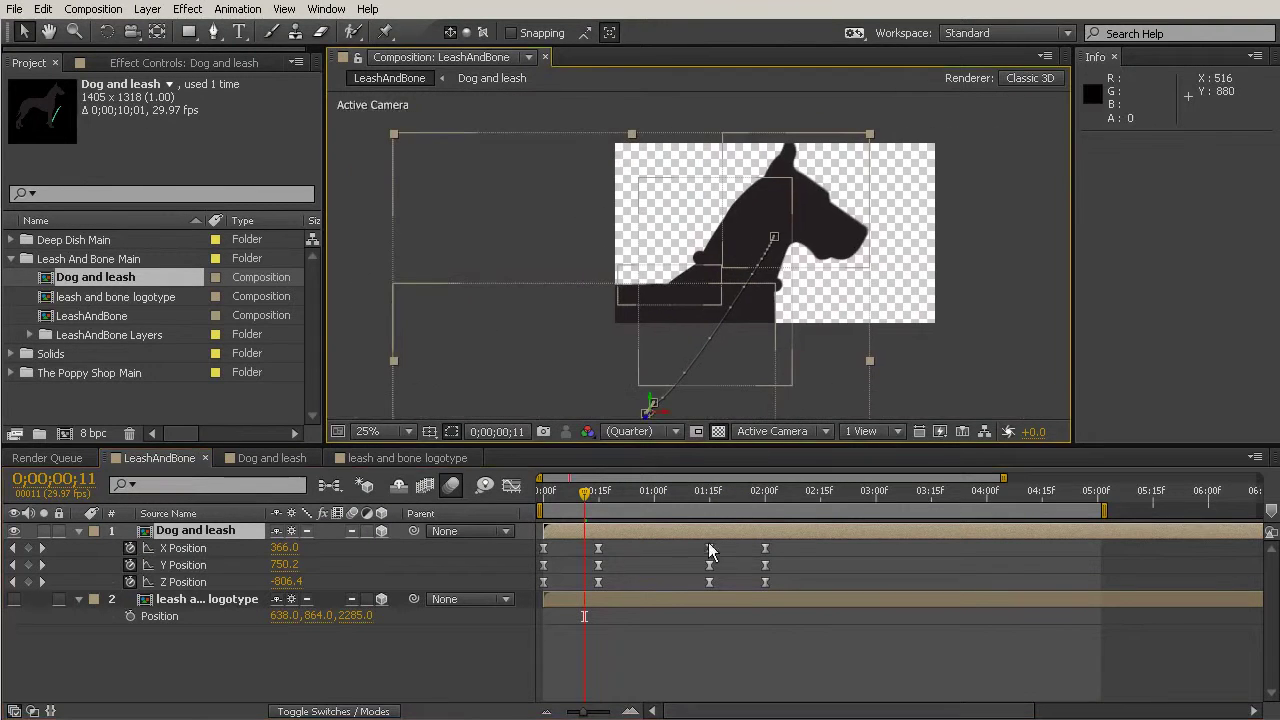
{"action": "left_click_drag", "start_coordinate": [586, 500], "coordinate": [754, 616]}
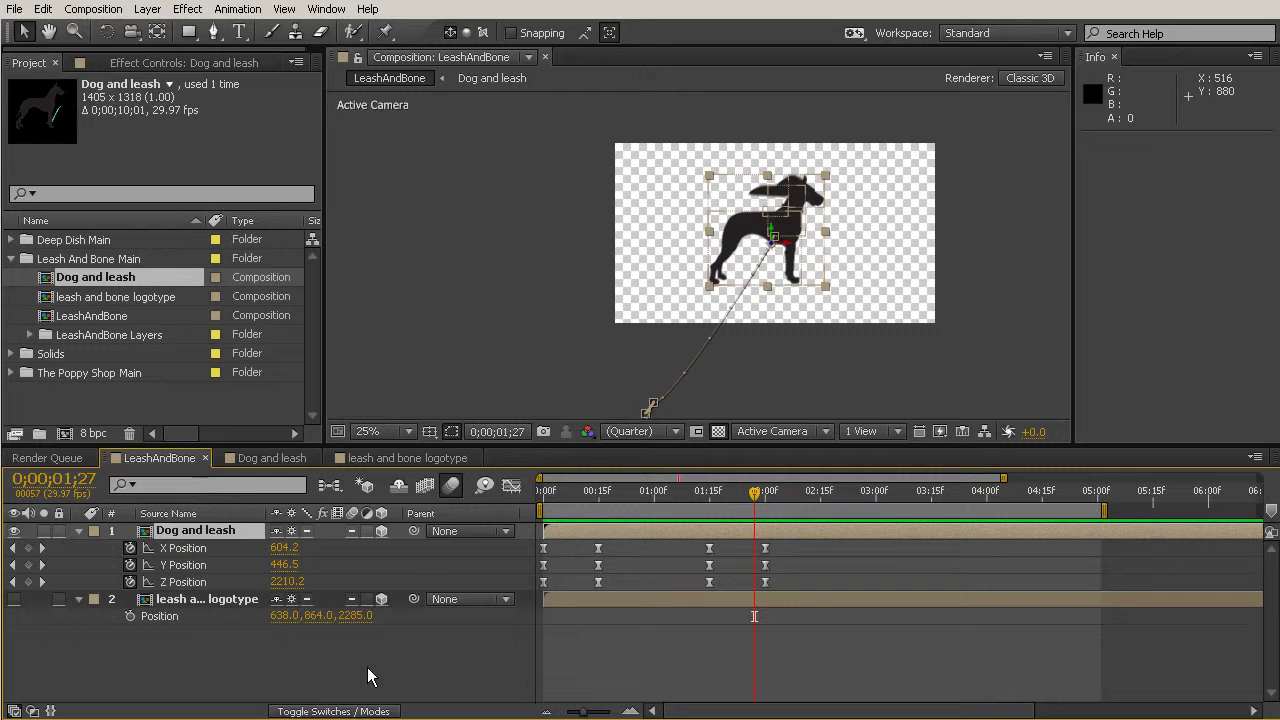
Inside the Dog and leash precomp, turn on Shape Layer 1's 3D Layer switch
{"action": "double_click", "coordinate": [190, 532]}
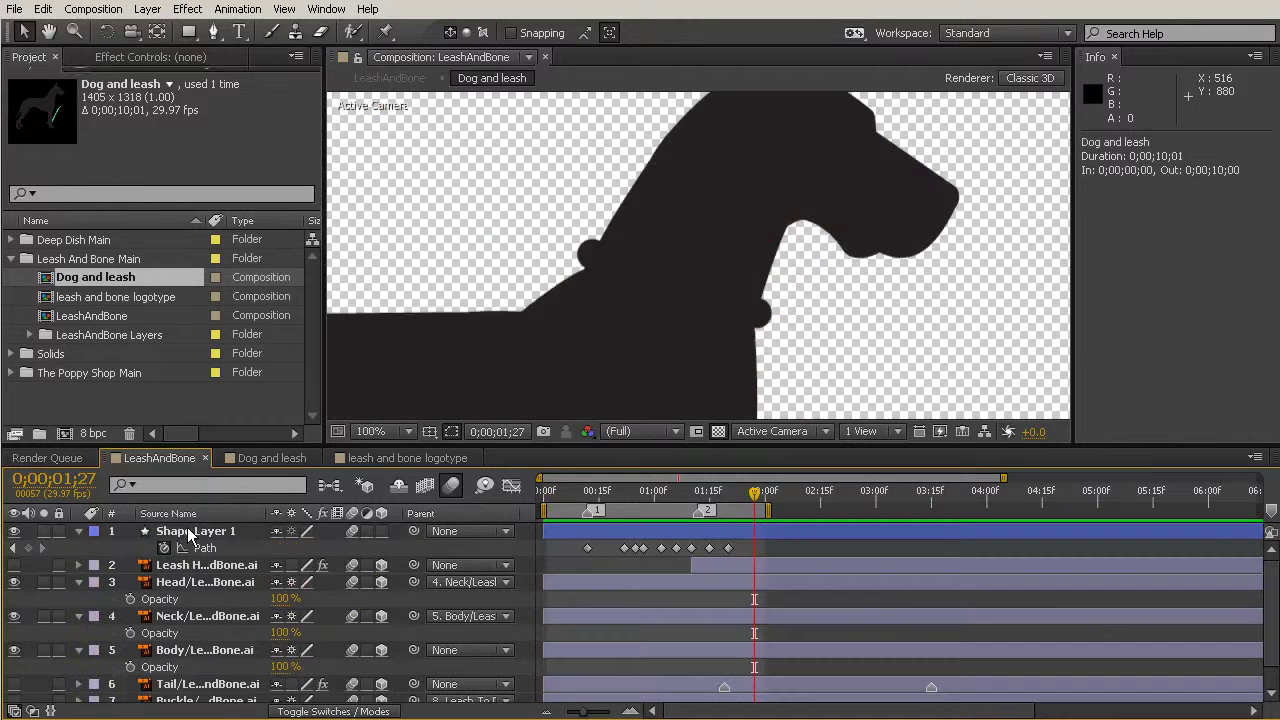
{"action": "left_click", "coordinate": [383, 530]}
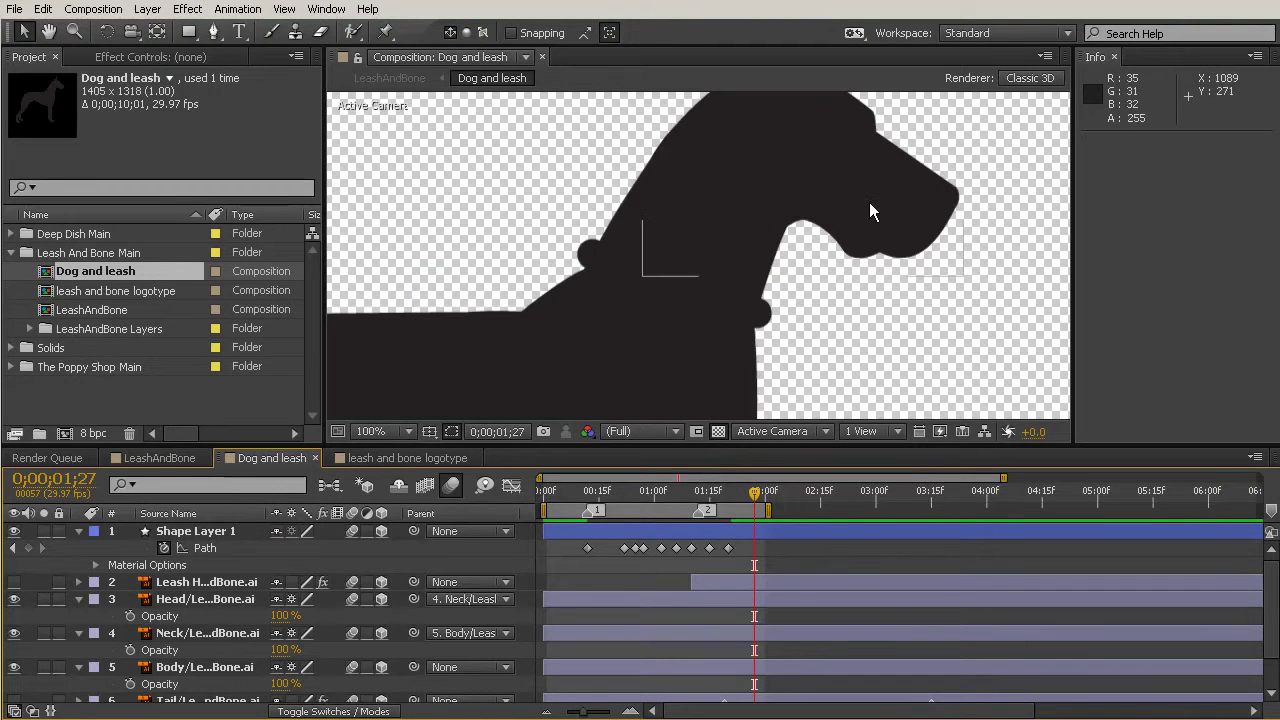
{"action": "left_click", "coordinate": [160, 457]}
Scrub the dog's walk in LeashAndBone to check the 3D neck patch
{"action": "left_click_drag", "start_coordinate": [755, 492], "coordinate": [765, 605]}
{"action": "left_click", "coordinate": [999, 332]}
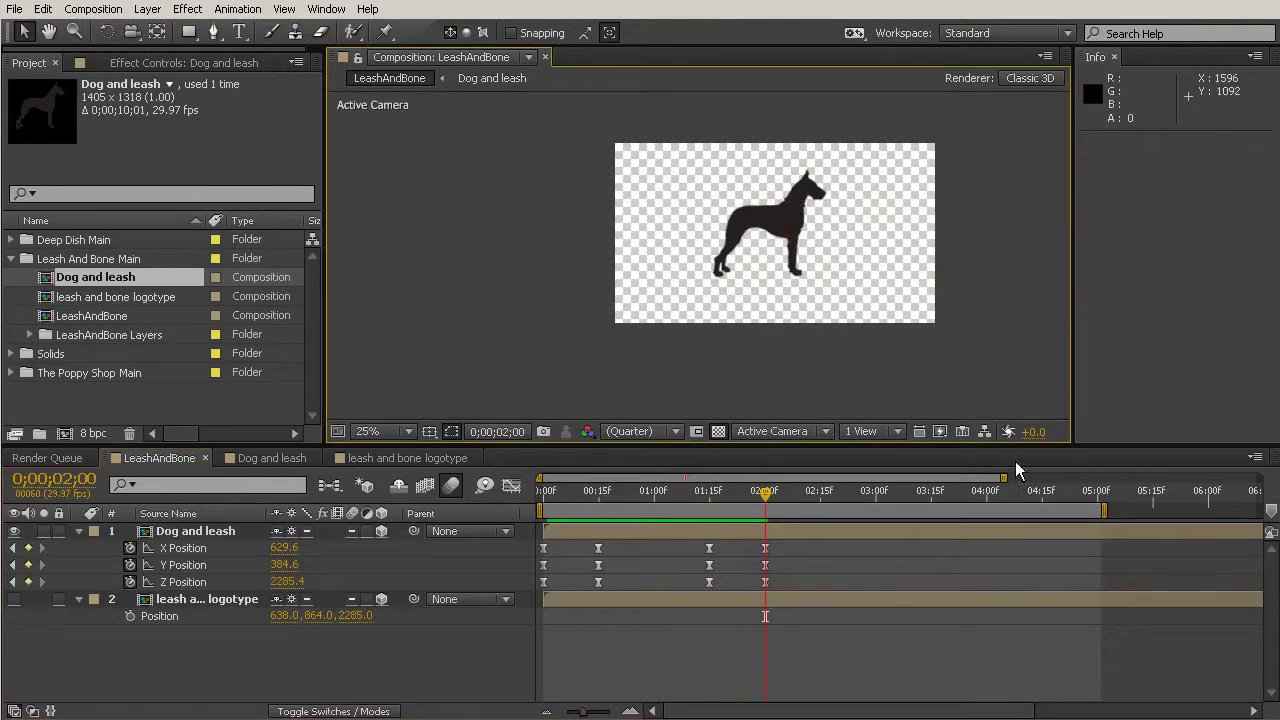
{"action": "left_click", "coordinate": [814, 269]}
{"action": "left_click", "coordinate": [715, 420]}
{"action": "left_click_drag", "start_coordinate": [765, 492], "coordinate": [826, 540]}
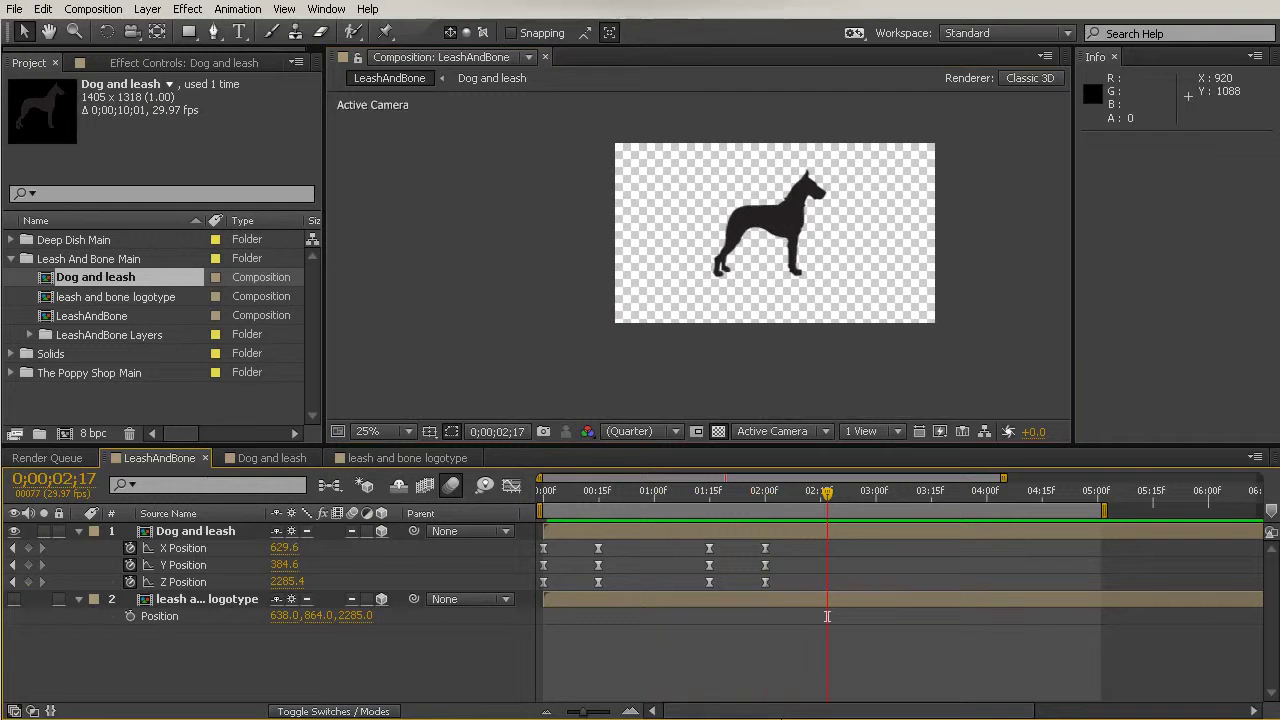